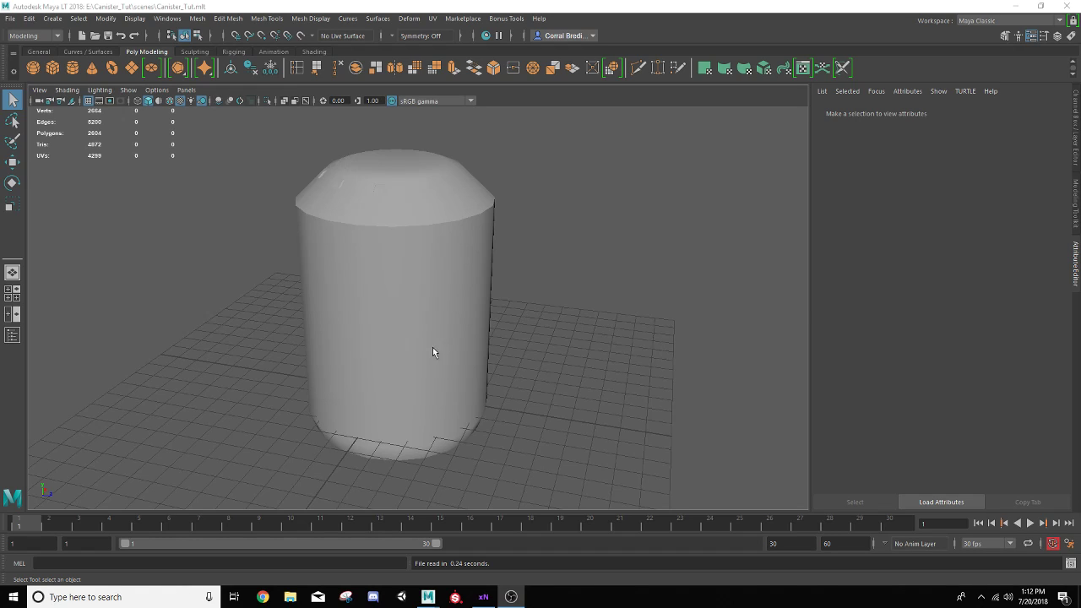
Inspect the low- and high-poly canister meshes, briefly switching to see-through wireframe shading
{"action": "left_click_drag", "start_coordinate": [507, 234], "coordinate": [608, 263], "text": "alt"}
{"action": "left_click", "coordinate": [482, 221]}
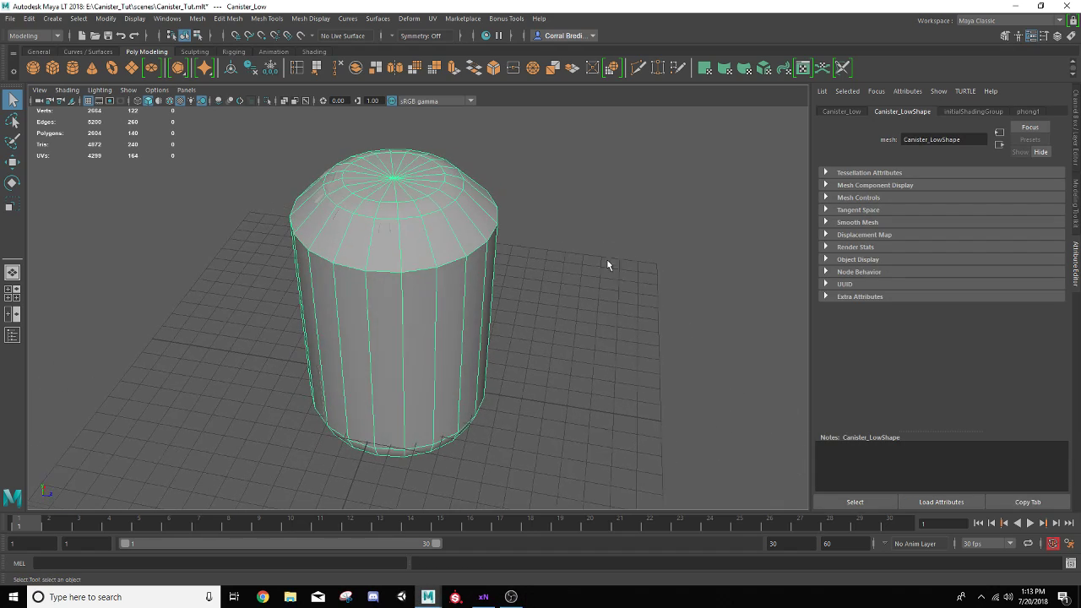
{"action": "left_click", "coordinate": [385, 230]}
{"action": "left_click", "coordinate": [283, 100]}
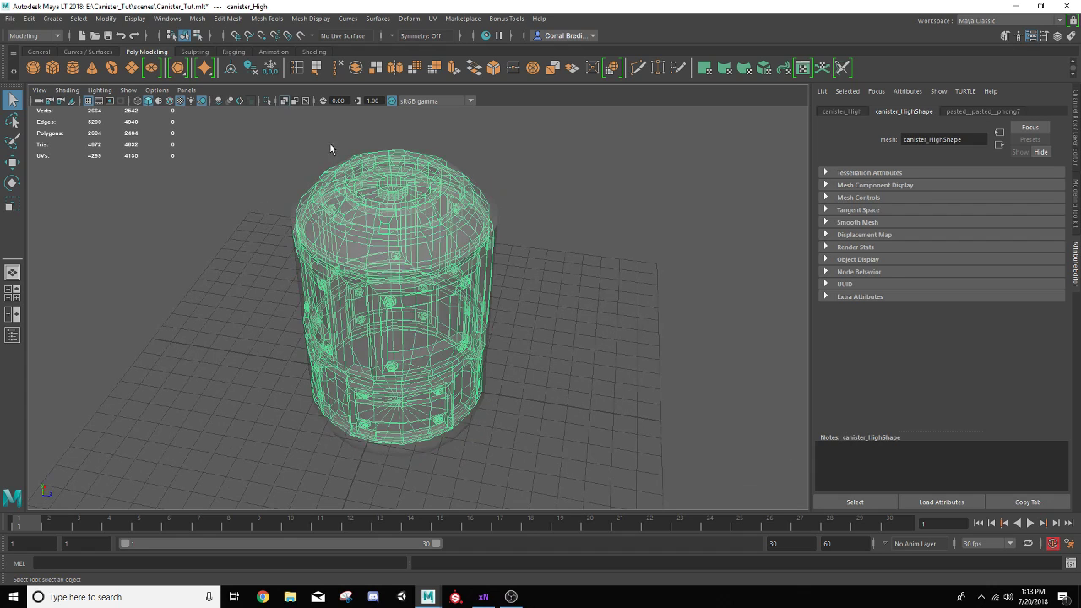
{"action": "left_click_drag", "start_coordinate": [330, 143], "coordinate": [425, 239], "text": "alt"}
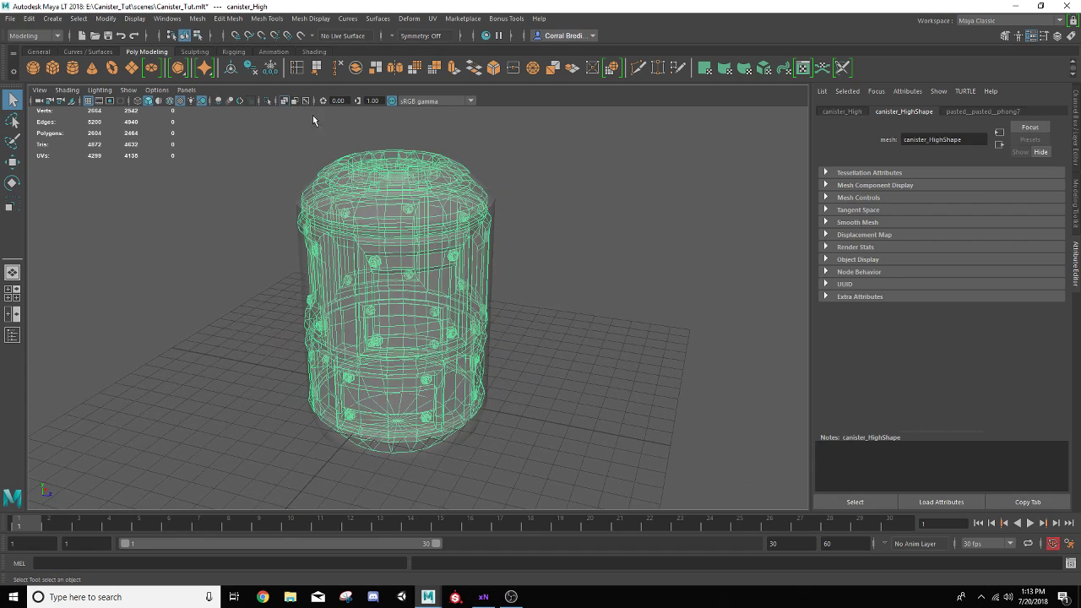
{"action": "left_click", "coordinate": [284, 100]}
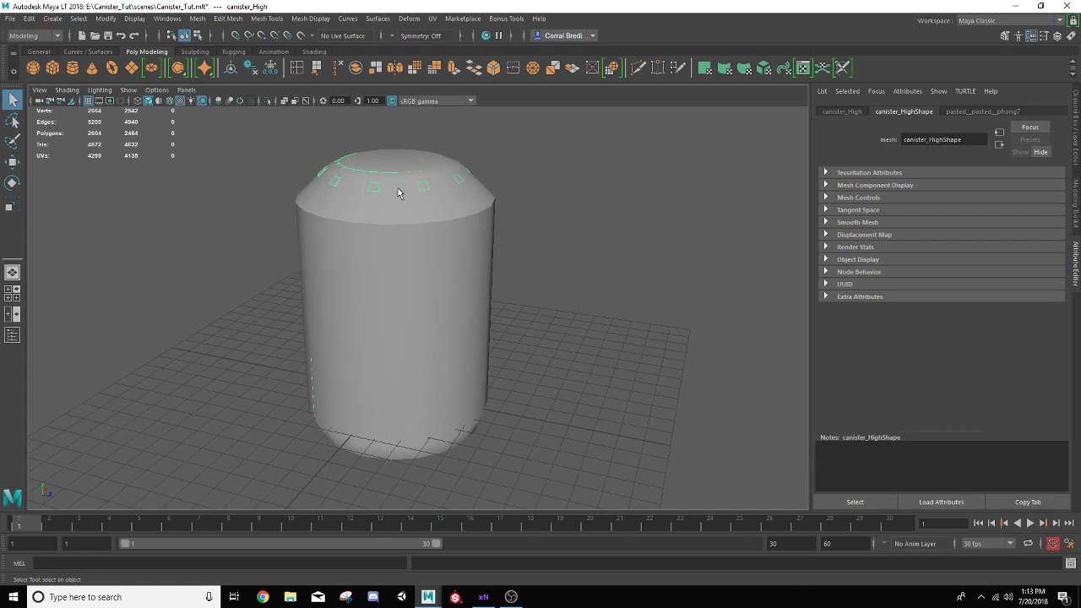
{"action": "left_click_drag", "start_coordinate": [376, 291], "coordinate": [361, 279], "text": "alt"}
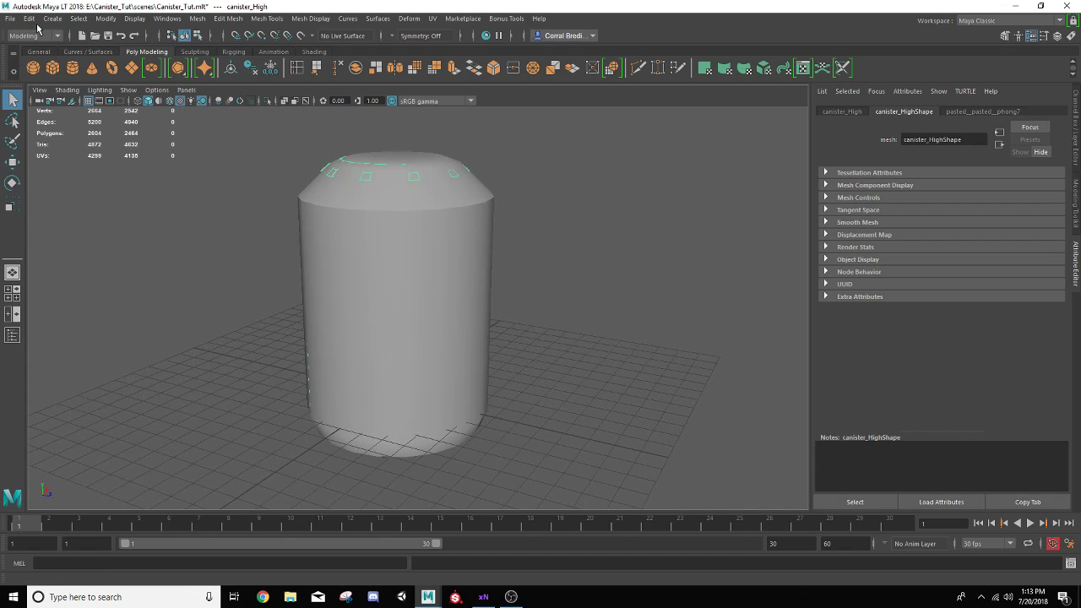
Save the Maya scene under the new name Canister_Tut2.mlt
{"action": "left_click", "coordinate": [10, 17]}
{"action": "left_click", "coordinate": [51, 76]}
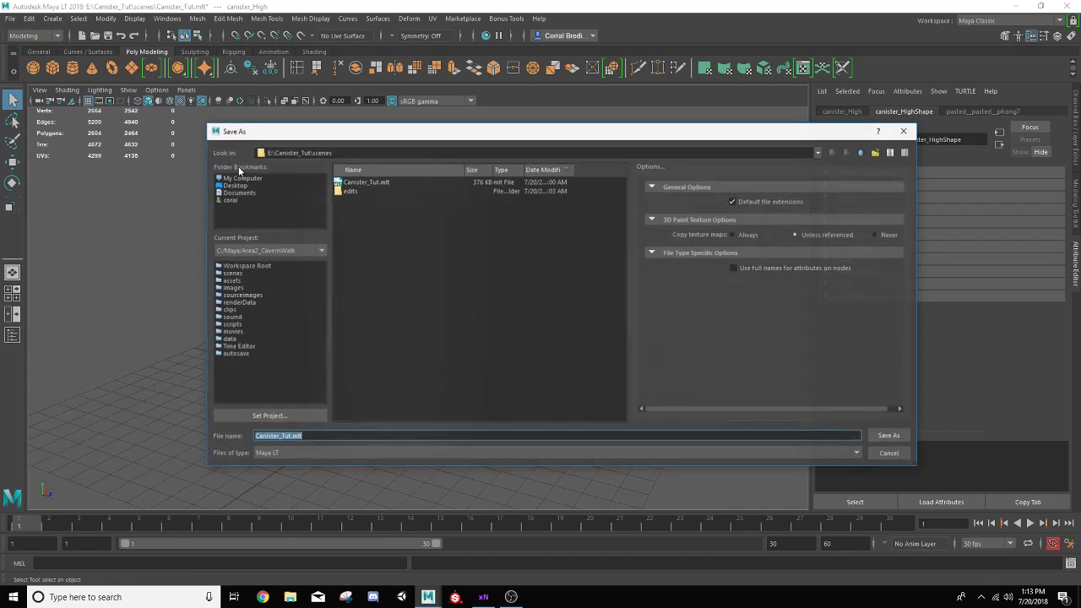
{"action": "left_click", "coordinate": [291, 437]}
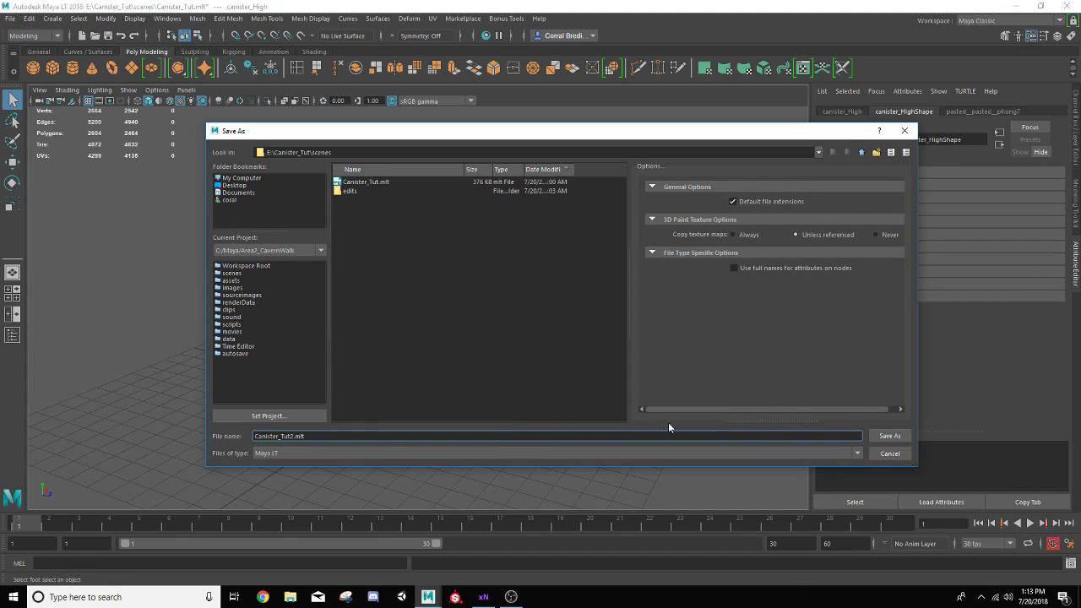
{"action": "left_click", "coordinate": [890, 436]}
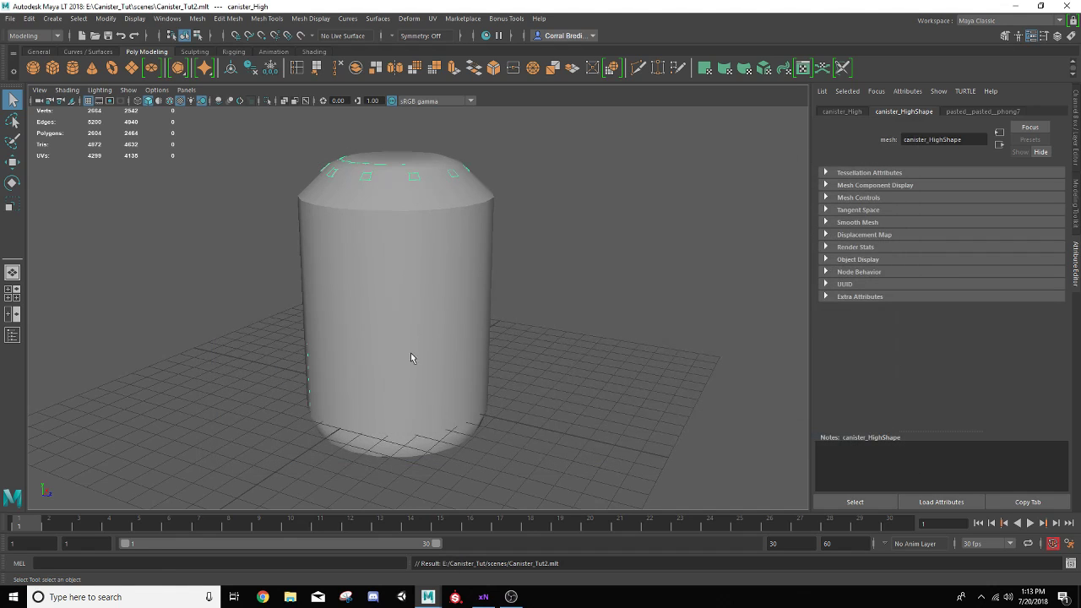
Select the low-poly canister mesh and orbit around it
{"action": "left_click", "coordinate": [494, 201]}
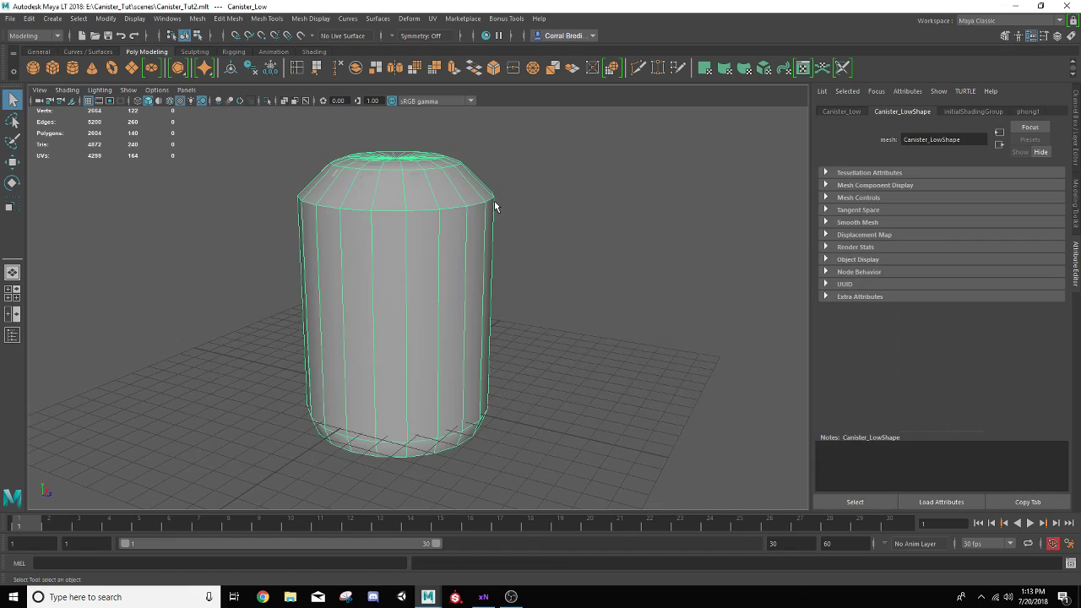
{"action": "left_click_drag", "start_coordinate": [566, 277], "coordinate": [445, 281], "text": "alt"}
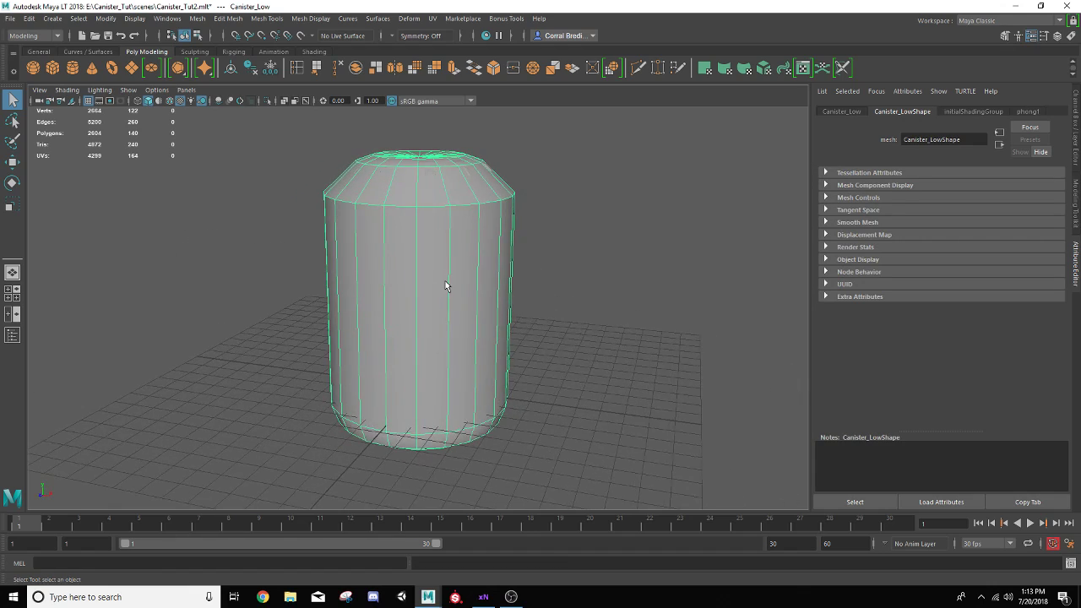
{"action": "scroll", "coordinate": [445, 279], "scroll_direction": "up", "scroll_amount": 2}
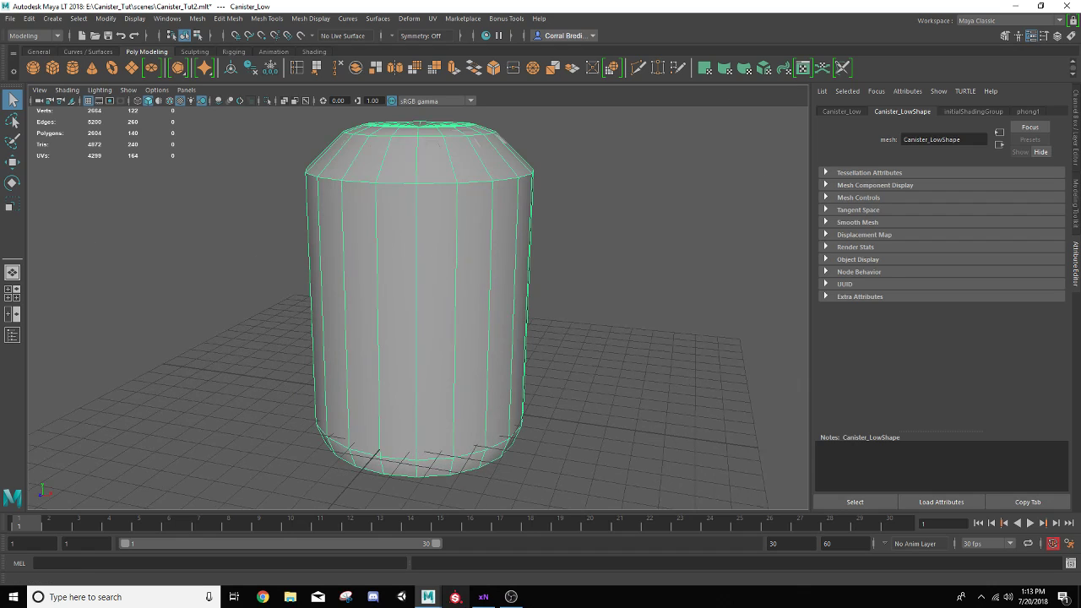
{"action": "mouse_move", "coordinate": [476, 602]}
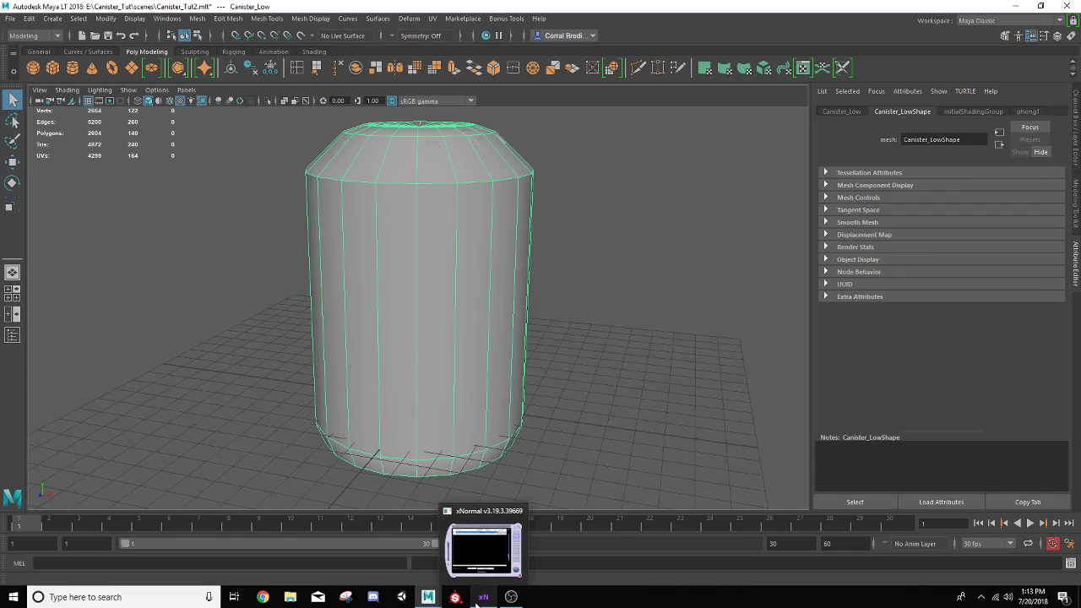
Bring xNormal forward and clear all meshes from both the low- and high-definition lists
{"action": "left_click", "coordinate": [476, 602]}
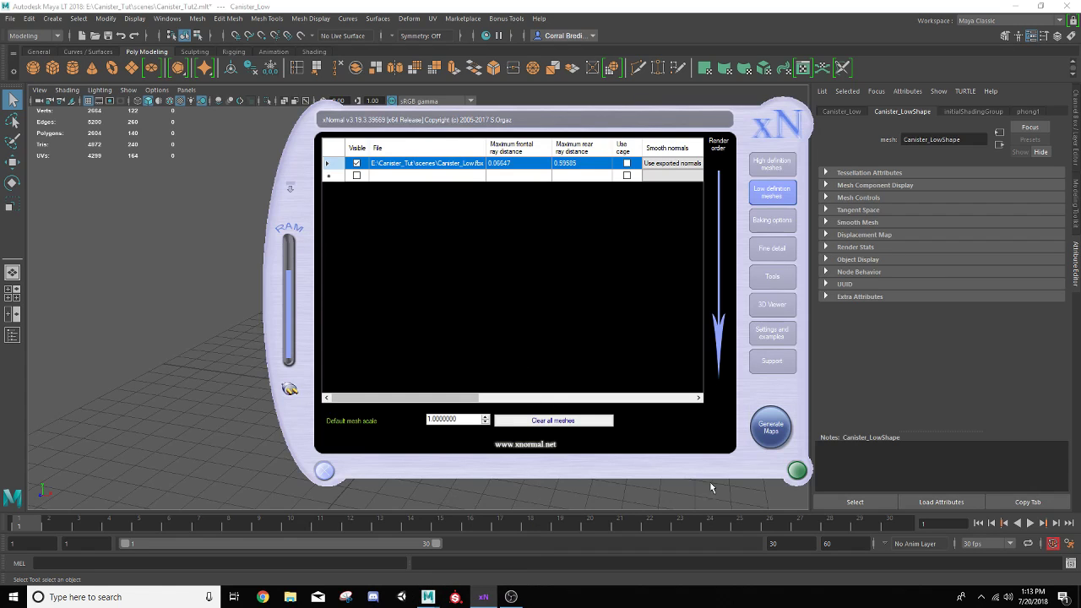
{"action": "left_click", "coordinate": [553, 420]}
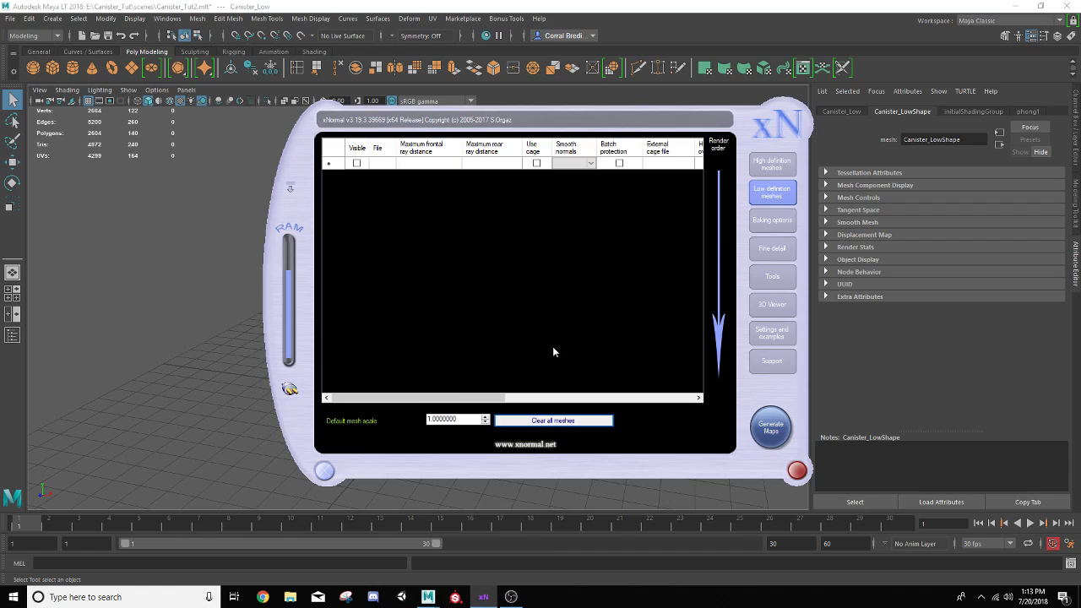
{"action": "left_click", "coordinate": [758, 171]}
{"action": "left_click", "coordinate": [555, 426]}
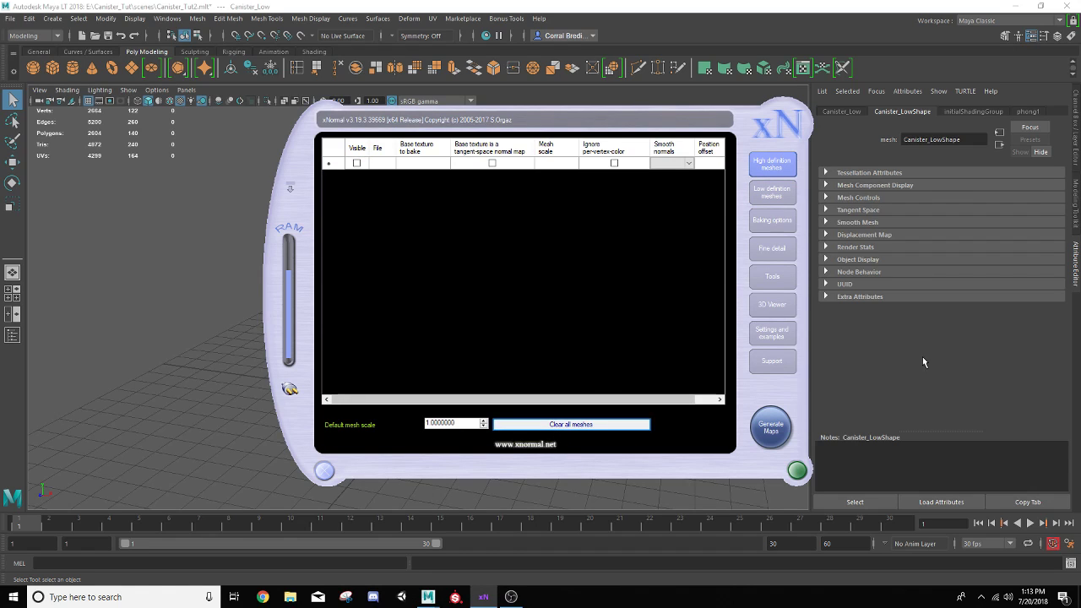
{"action": "left_click", "coordinate": [766, 327]}
{"action": "left_click", "coordinate": [772, 201]}
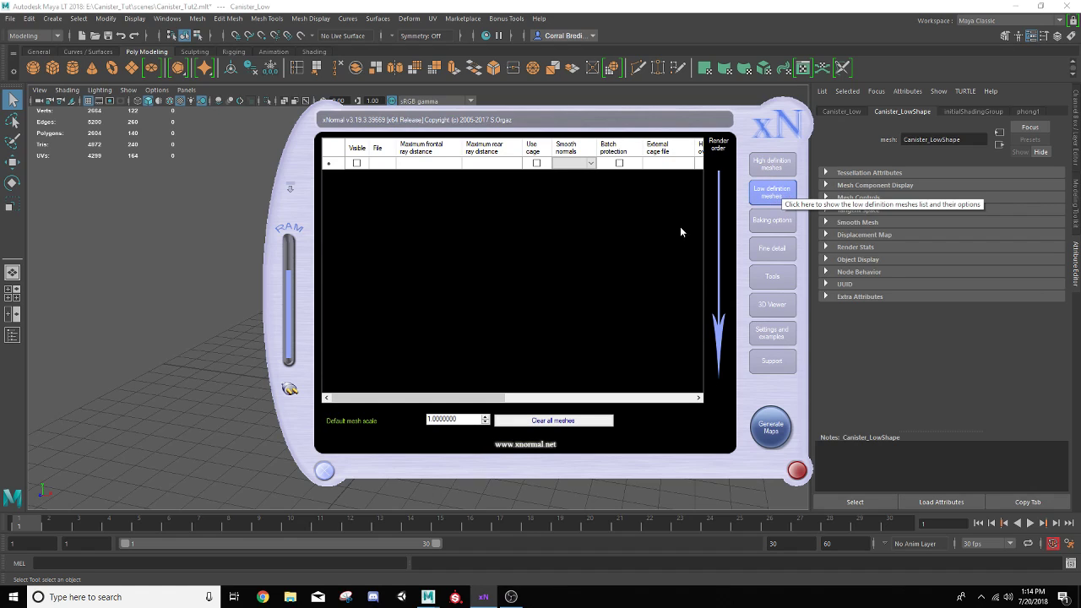
Add Canister_Low.fbx to the low-definition list, then open the high-definition list's options
{"action": "right_click", "coordinate": [381, 164]}
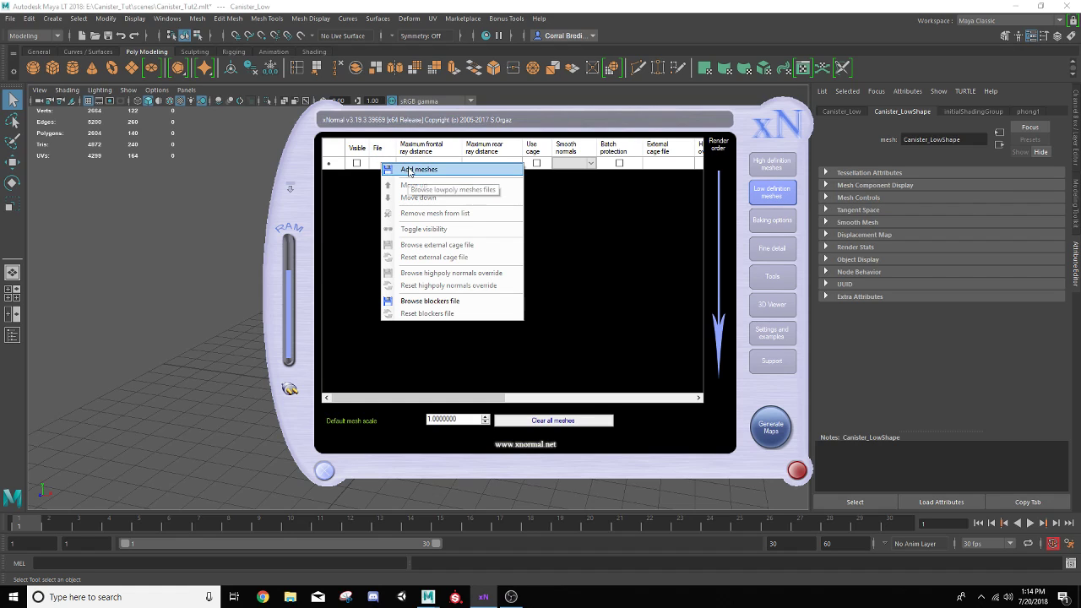
{"action": "left_click", "coordinate": [411, 169]}
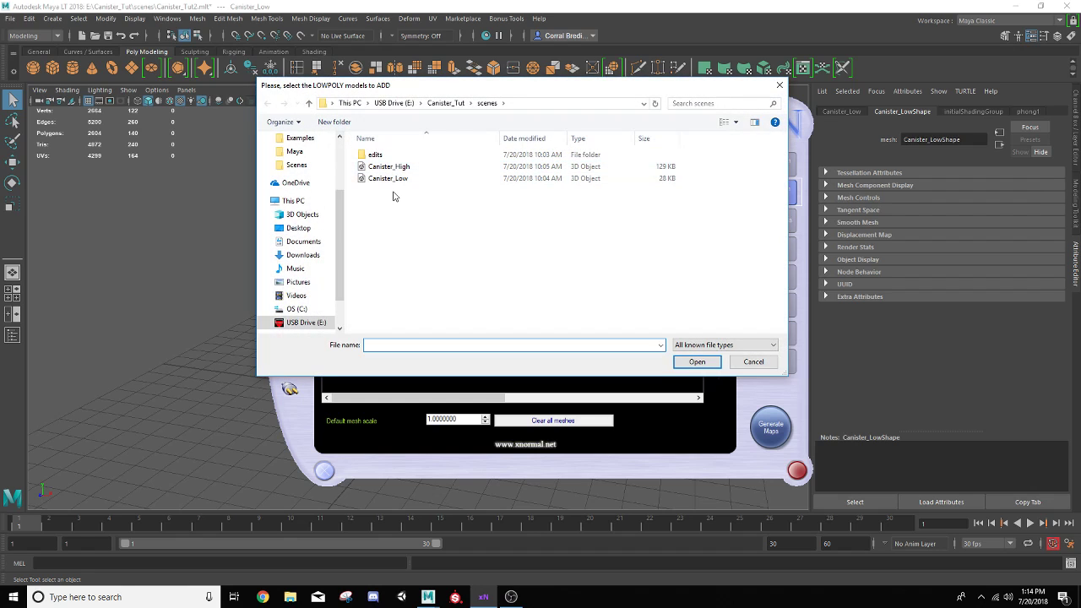
{"action": "left_click", "coordinate": [387, 180]}
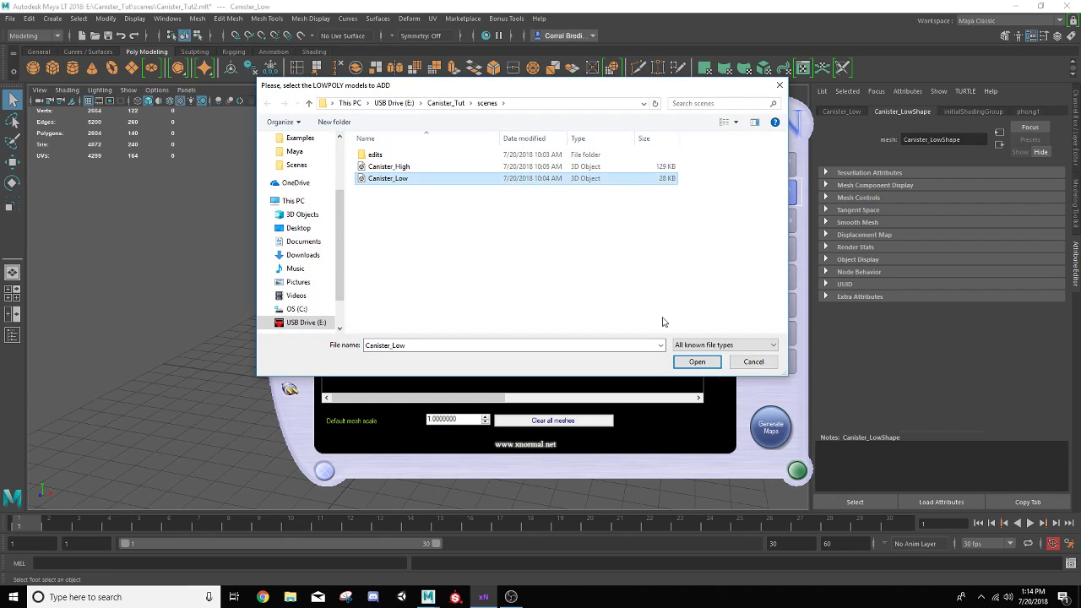
{"action": "left_click", "coordinate": [703, 364]}
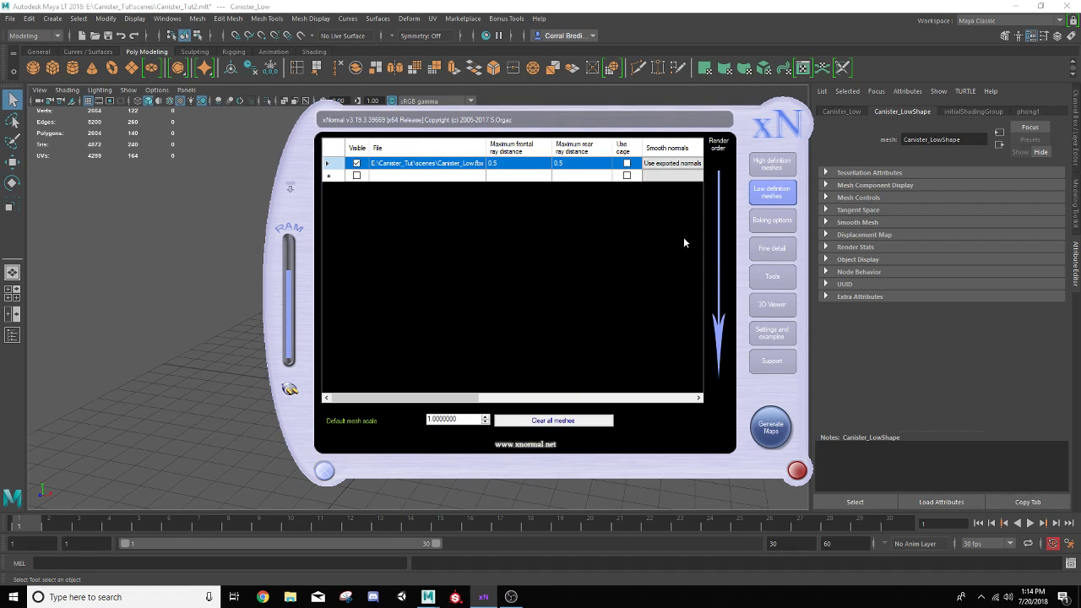
{"action": "left_click", "coordinate": [769, 166]}
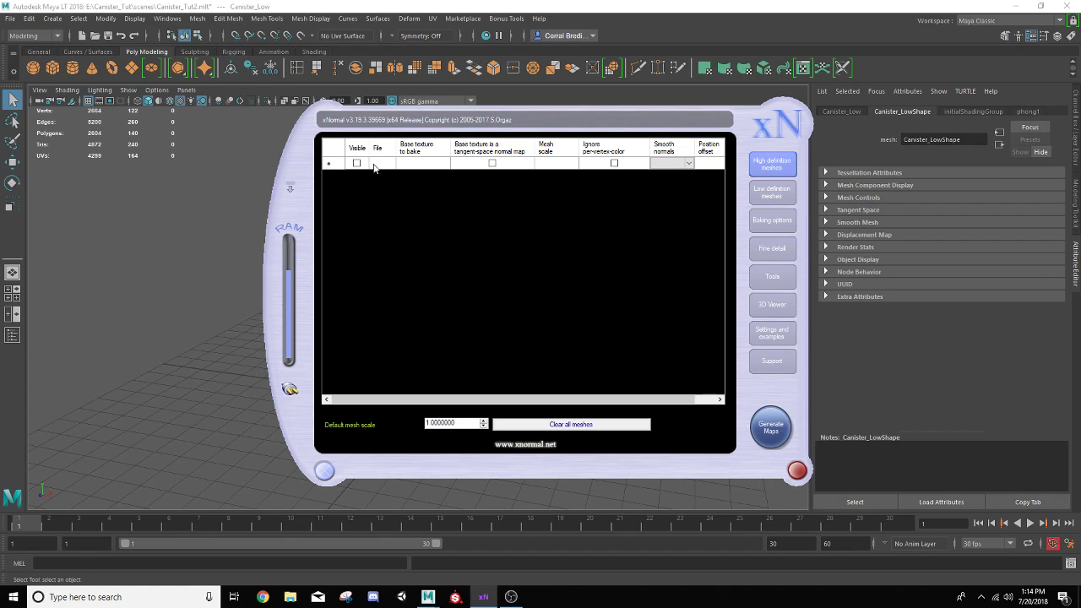
{"action": "right_click", "coordinate": [374, 168]}
Add Canister_High.fbx as the high-definition mesh and show the baking options
{"action": "left_click", "coordinate": [390, 173]}
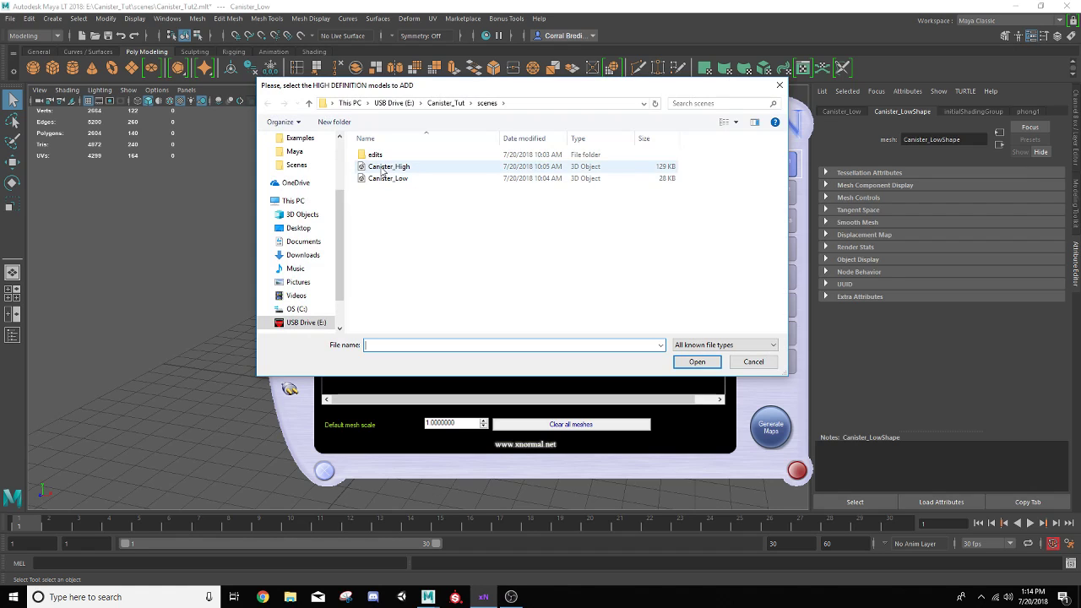
{"action": "left_click", "coordinate": [383, 170]}
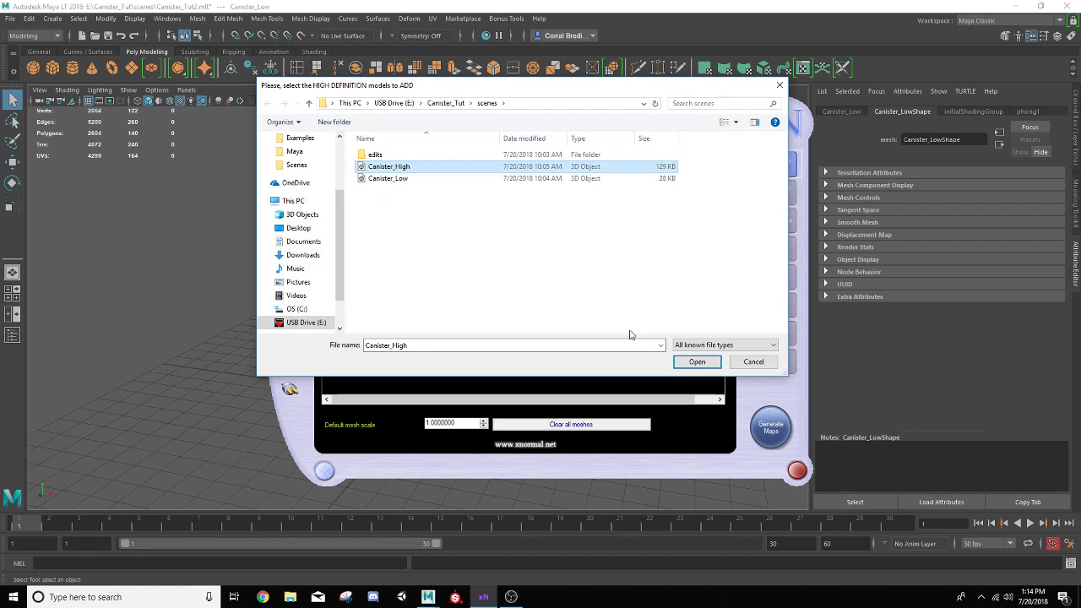
{"action": "left_click", "coordinate": [698, 361]}
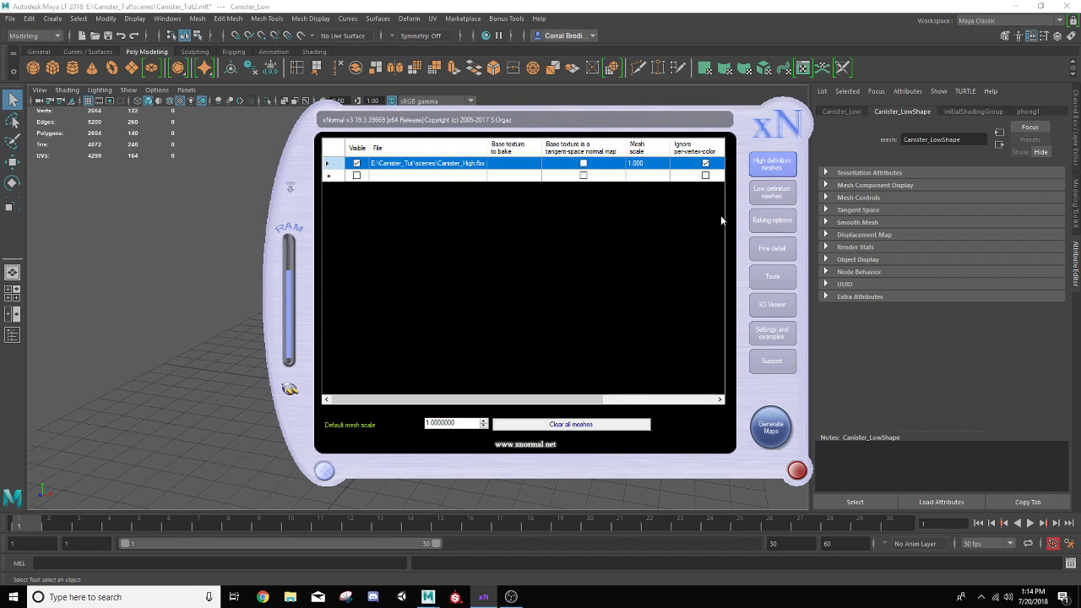
{"action": "left_click", "coordinate": [772, 222]}
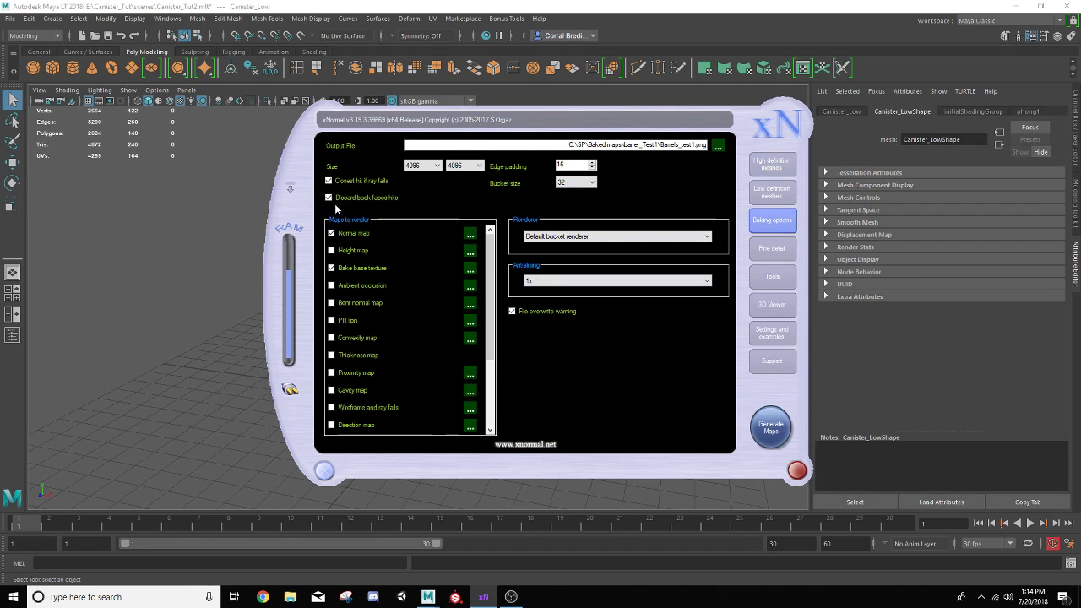
Tick base texture, Curvature, Cavity, Ambient occlusion and Height map for baking
{"action": "left_click", "coordinate": [332, 268]}
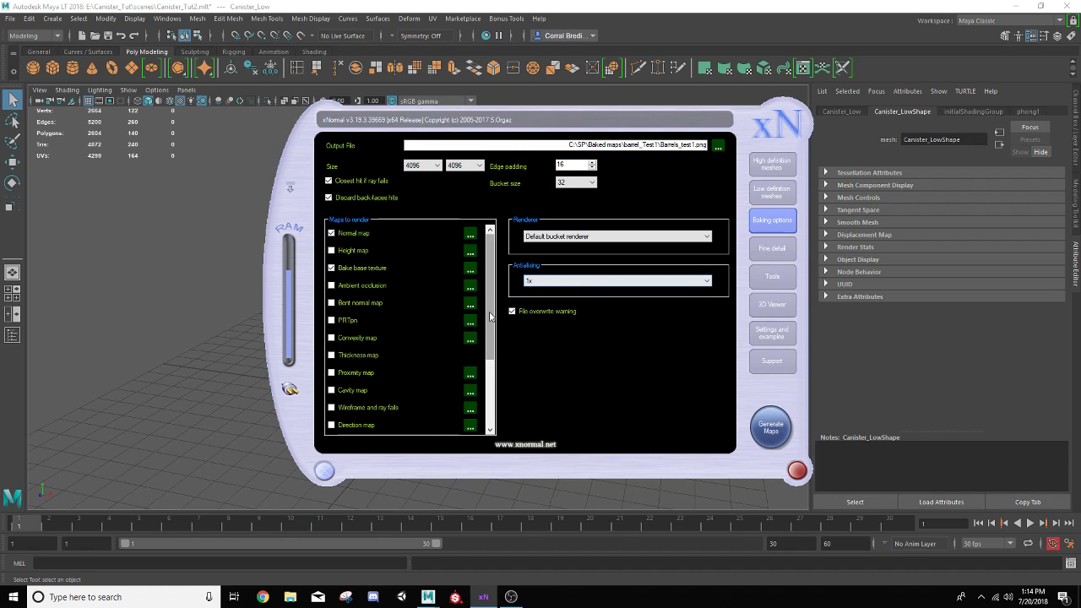
{"action": "left_click_drag", "start_coordinate": [489, 316], "coordinate": [487, 340]}
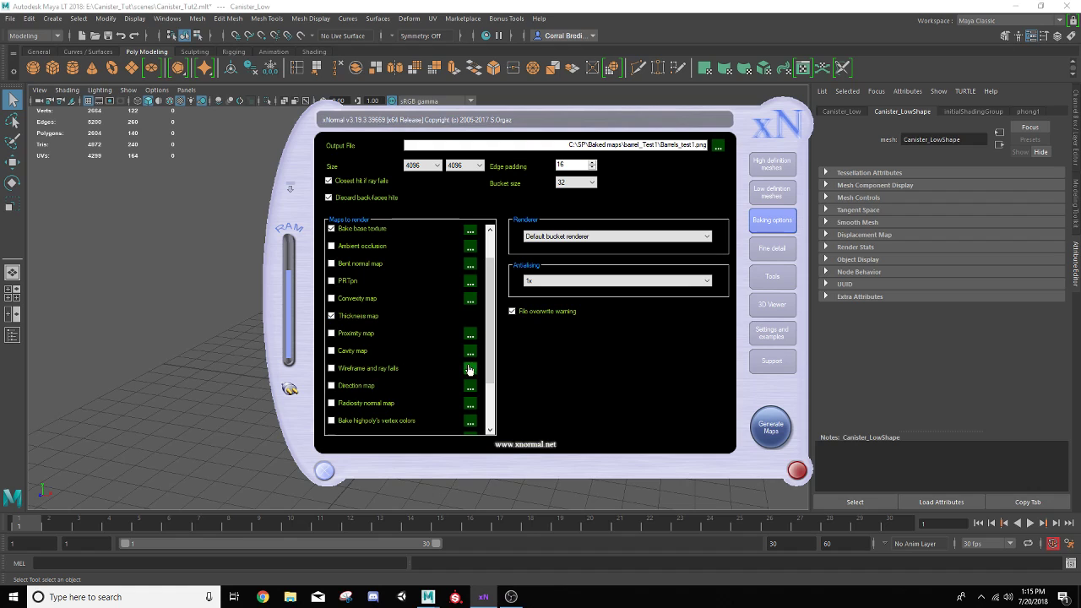
{"action": "left_click_drag", "start_coordinate": [489, 366], "coordinate": [490, 366]}
{"action": "scroll", "coordinate": [490, 366], "scroll_direction": "down", "scroll_amount": 1}
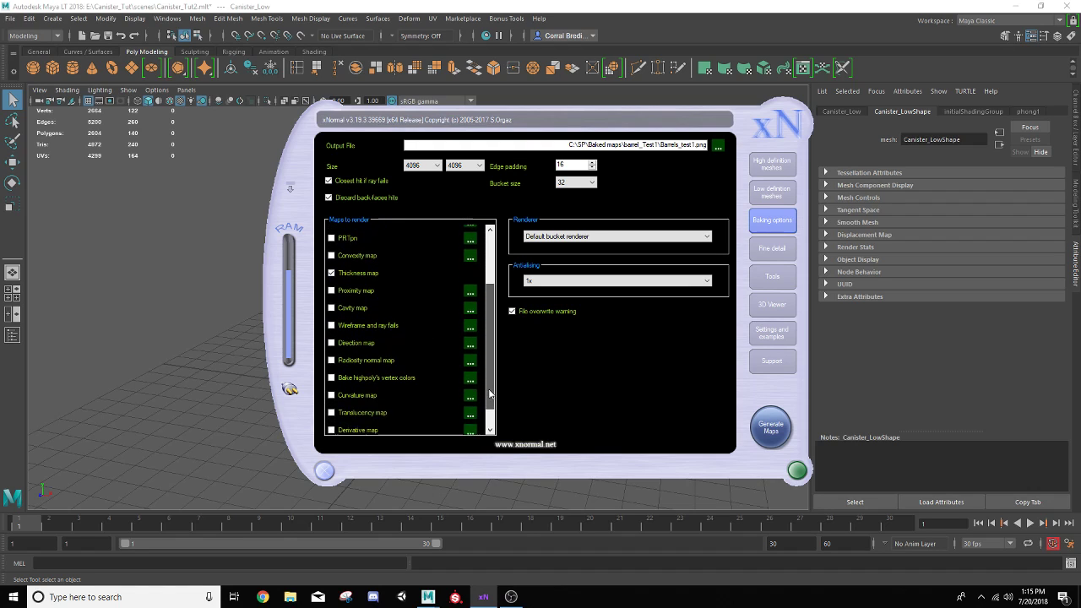
{"action": "left_click", "coordinate": [332, 387]}
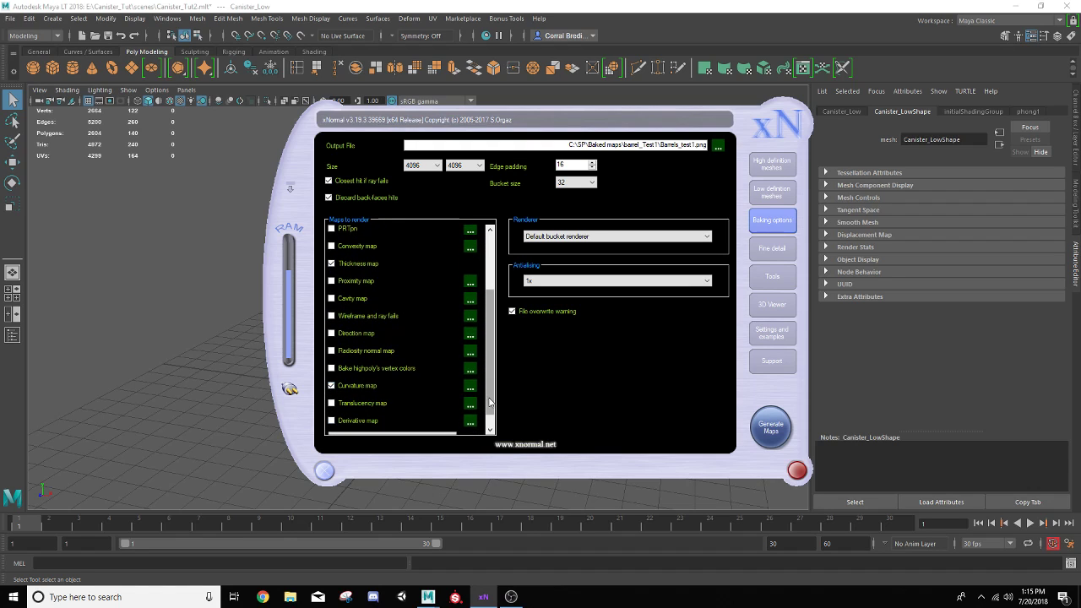
{"action": "left_click_drag", "start_coordinate": [492, 400], "coordinate": [487, 377]}
{"action": "scroll", "coordinate": [492, 403], "scroll_direction": "down", "scroll_amount": 1}
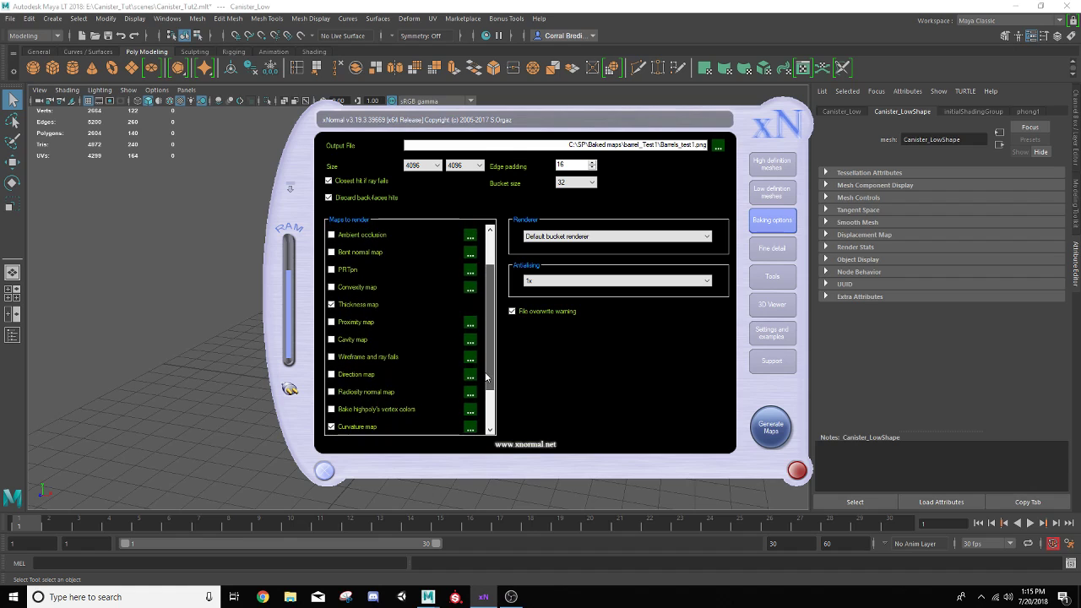
{"action": "left_click", "coordinate": [331, 340]}
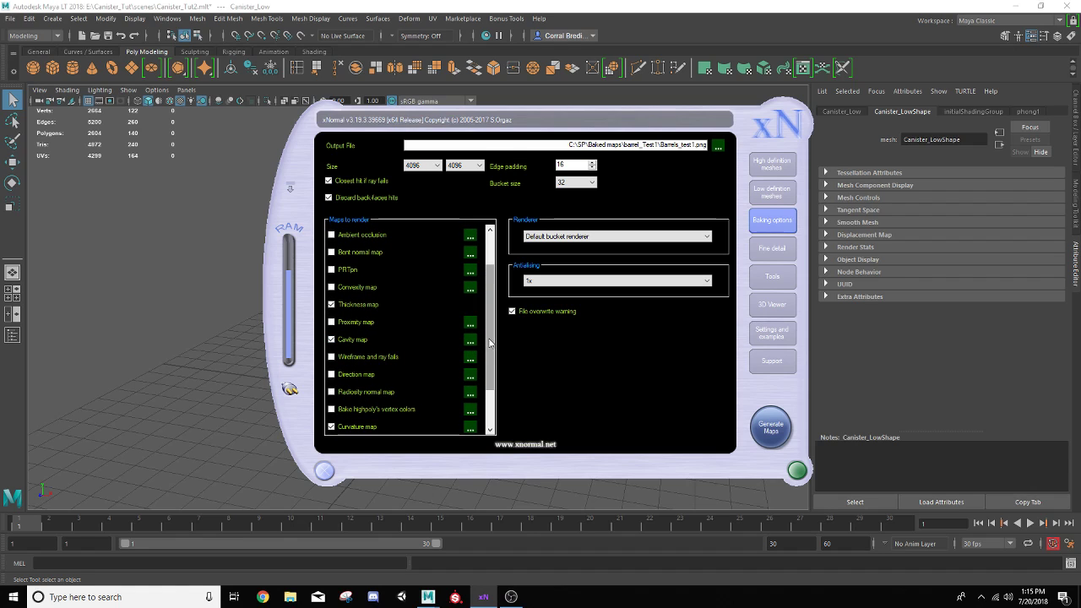
{"action": "left_click_drag", "start_coordinate": [488, 342], "coordinate": [492, 288]}
{"action": "left_click", "coordinate": [346, 278]}
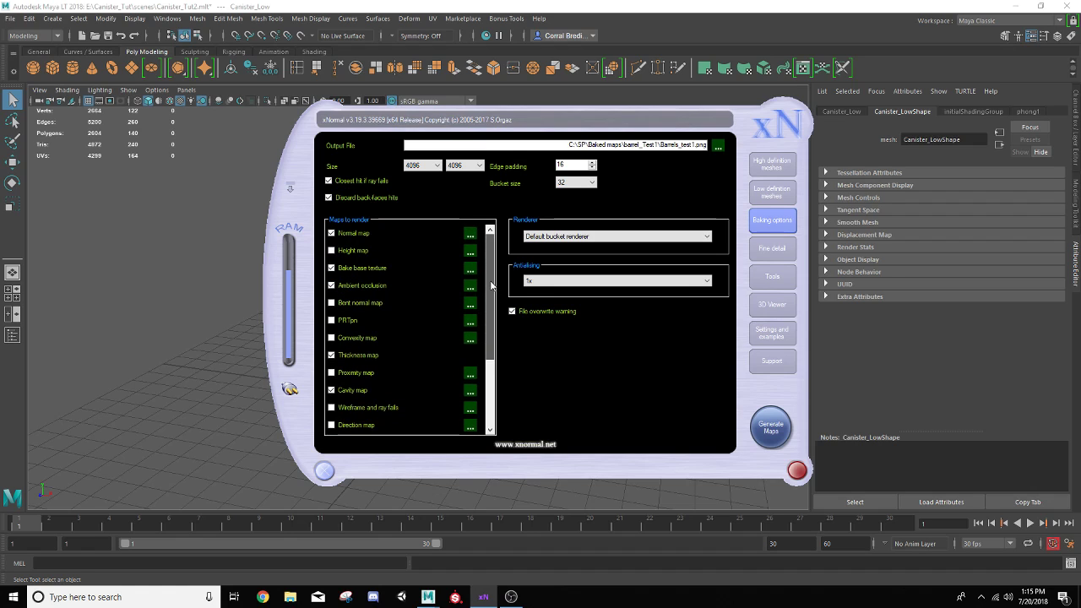
{"action": "left_click", "coordinate": [350, 251]}
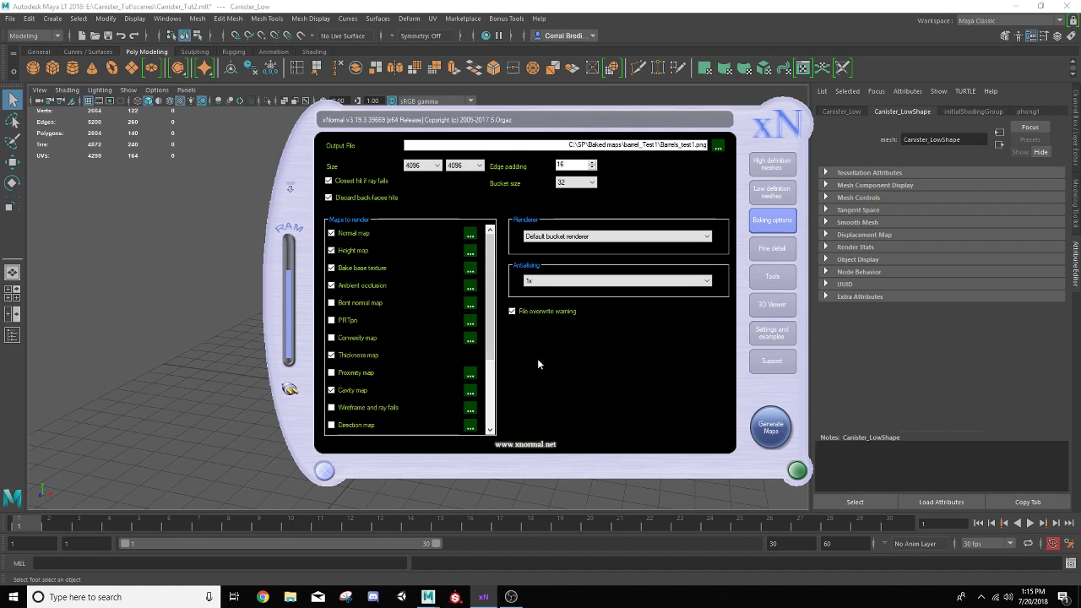
{"action": "left_click", "coordinate": [436, 168]}
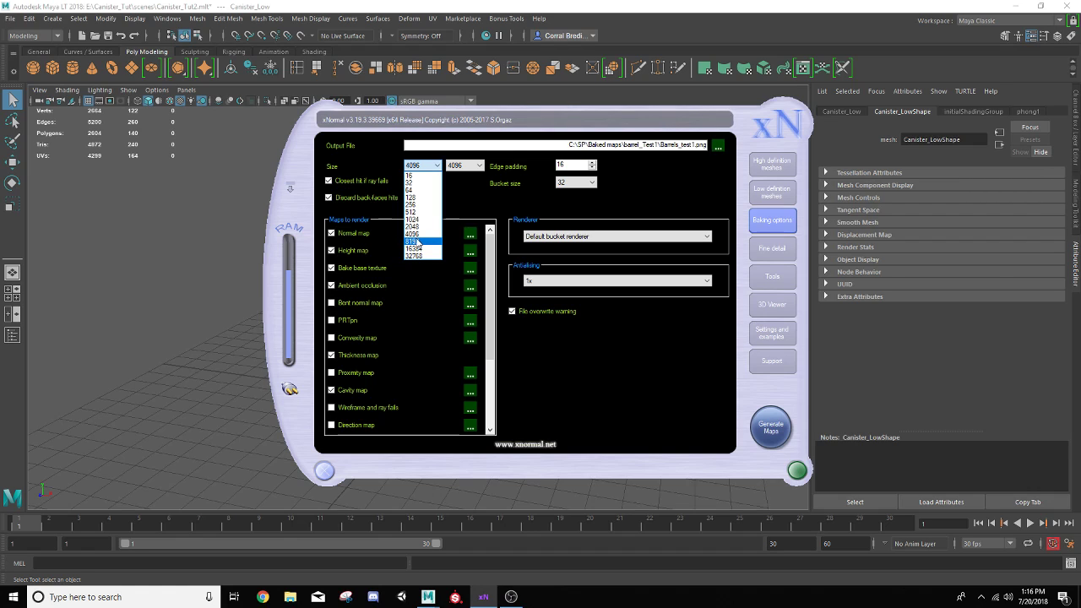
{"action": "left_click", "coordinate": [413, 233]}
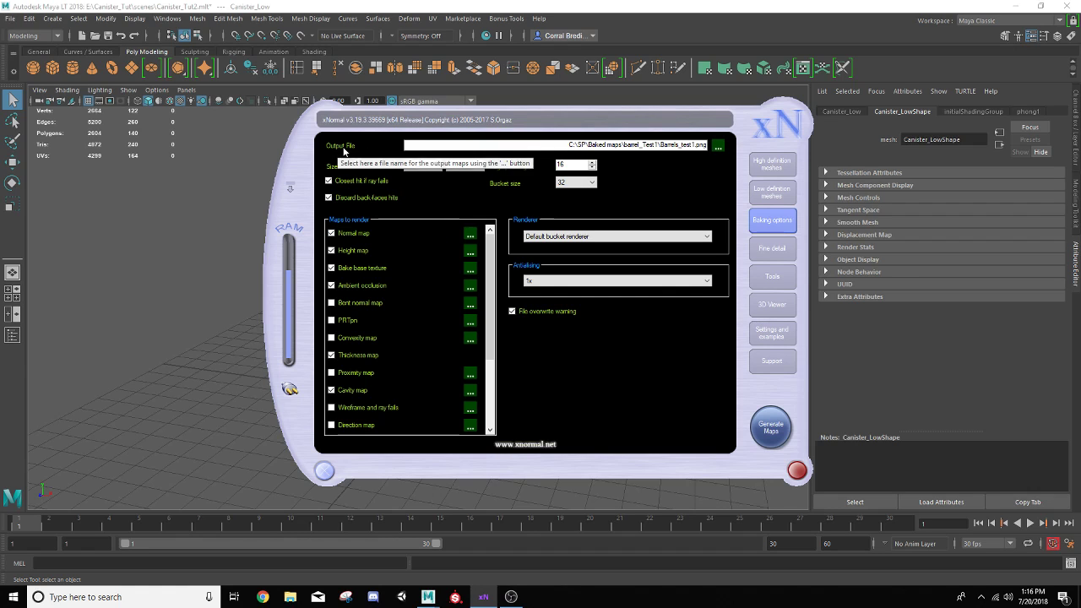
Create a new XnormalMaps folder inside the scenes folder from the output file dialog
{"action": "left_click", "coordinate": [717, 147]}
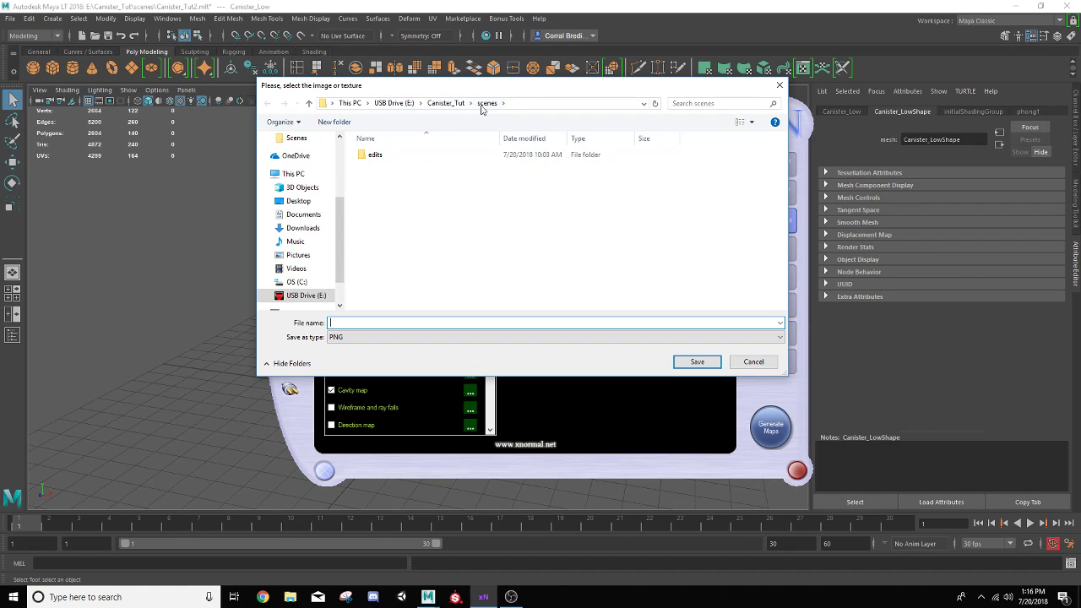
{"action": "right_click", "coordinate": [403, 245]}
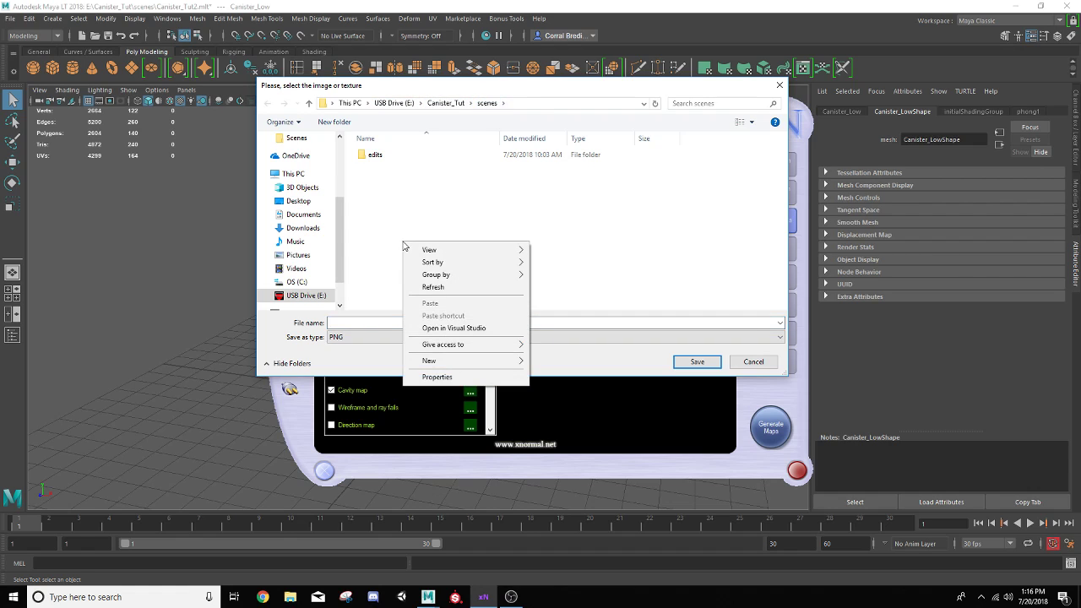
{"action": "mouse_move", "coordinate": [454, 361]}
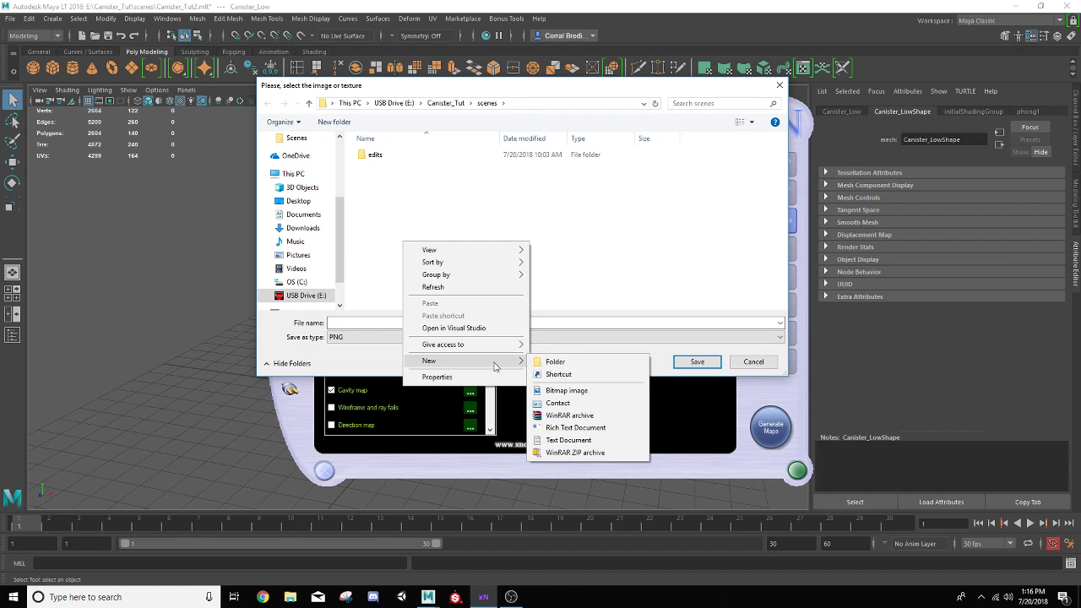
{"action": "left_click", "coordinate": [536, 362]}
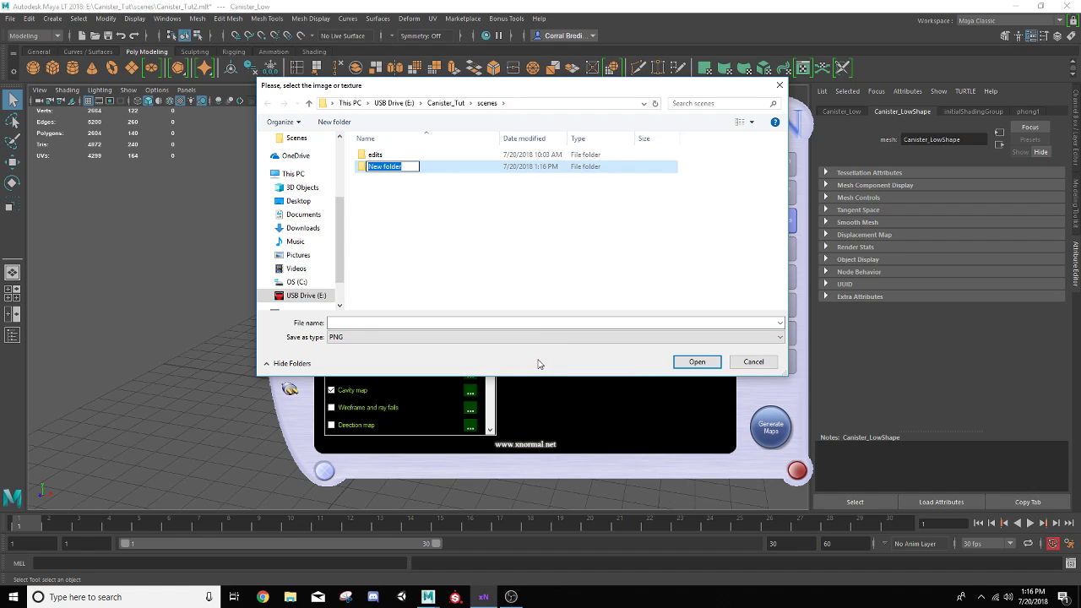
{"action": "type", "text": "XnormalMaps"}
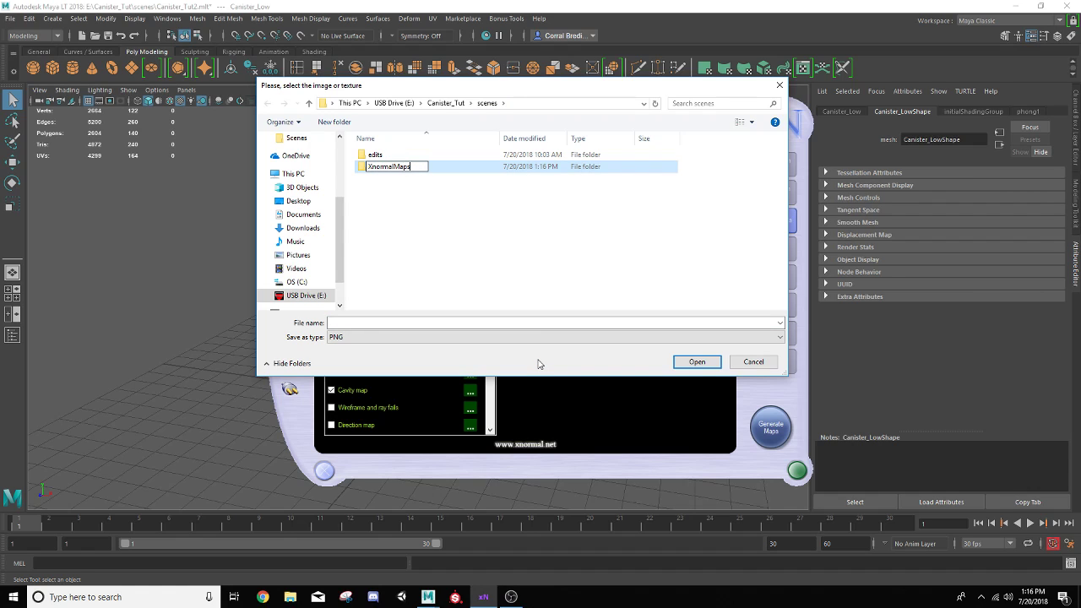
{"action": "key", "text": "Return"}
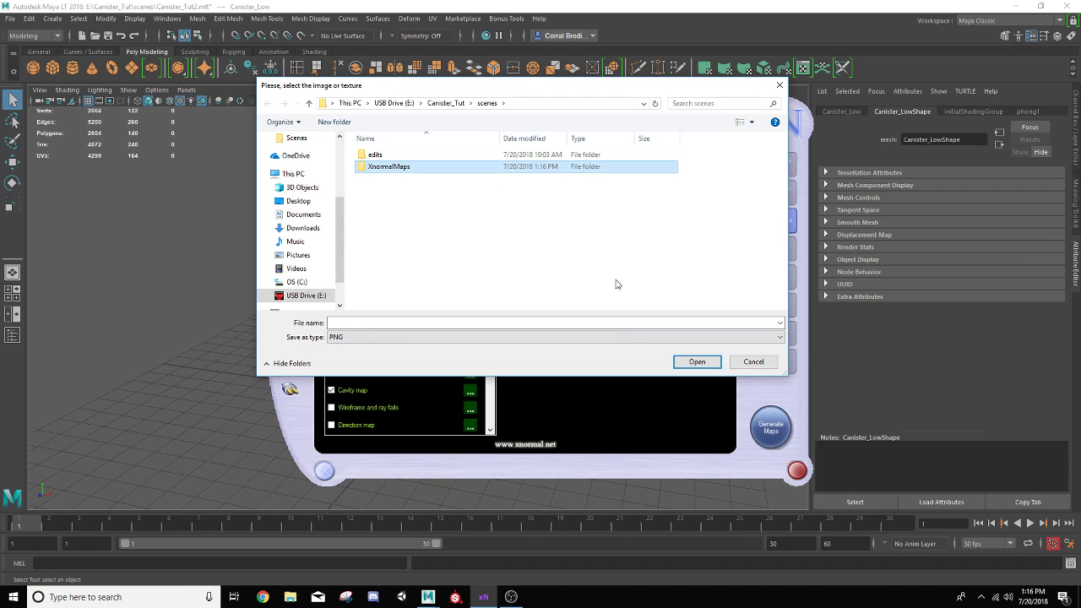
{"action": "left_click", "coordinate": [695, 369]}
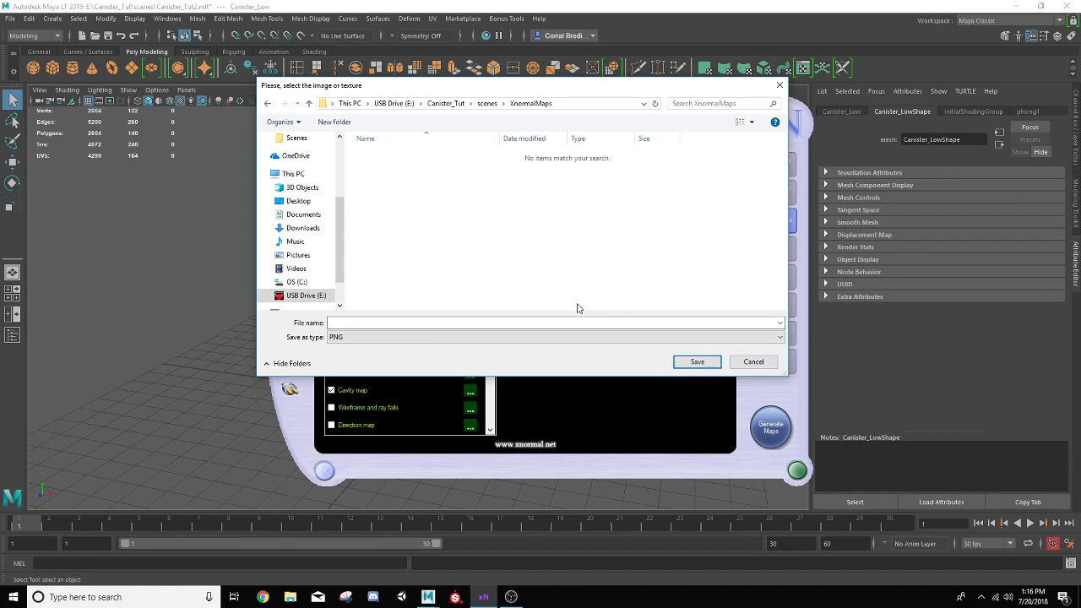
{"action": "left_click", "coordinate": [748, 361]}
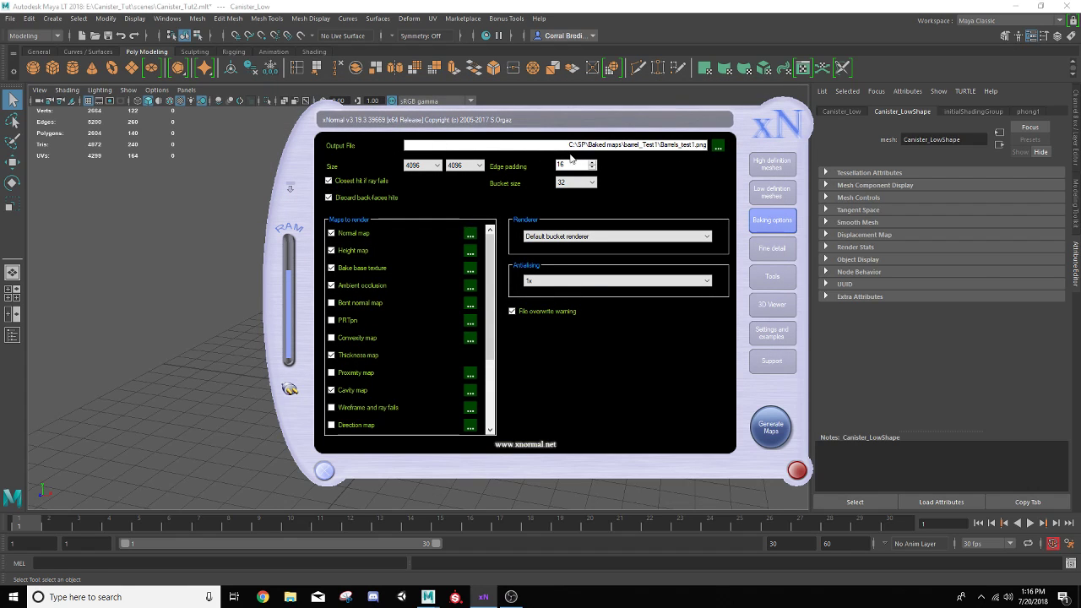
Set the output file to Canister.png inside XnormalMaps, then reopen the output location
{"action": "left_click", "coordinate": [718, 146]}
{"action": "left_click", "coordinate": [434, 165]}
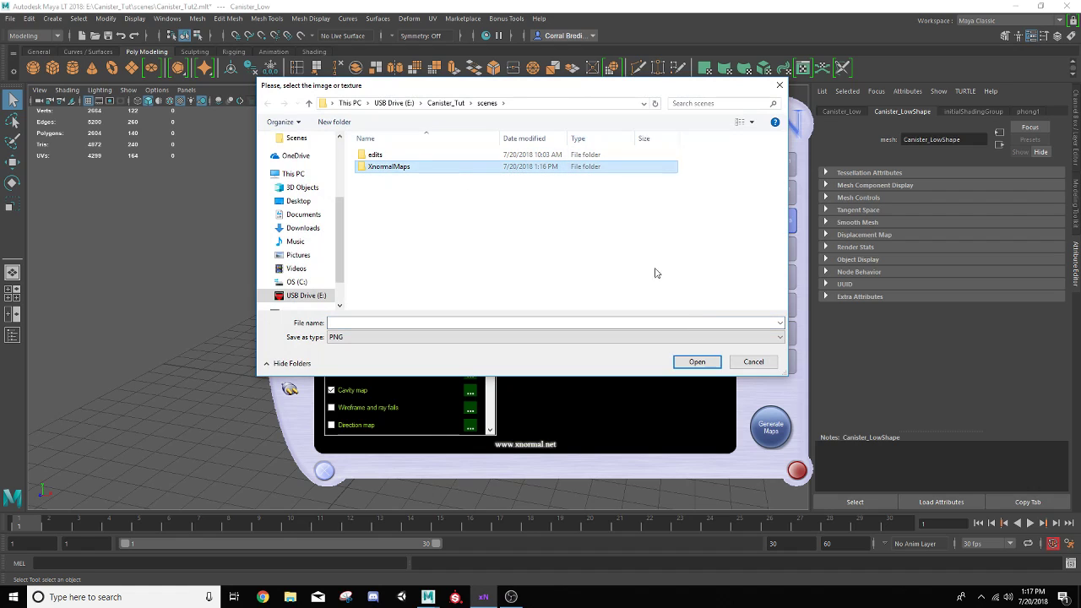
{"action": "left_click", "coordinate": [692, 363]}
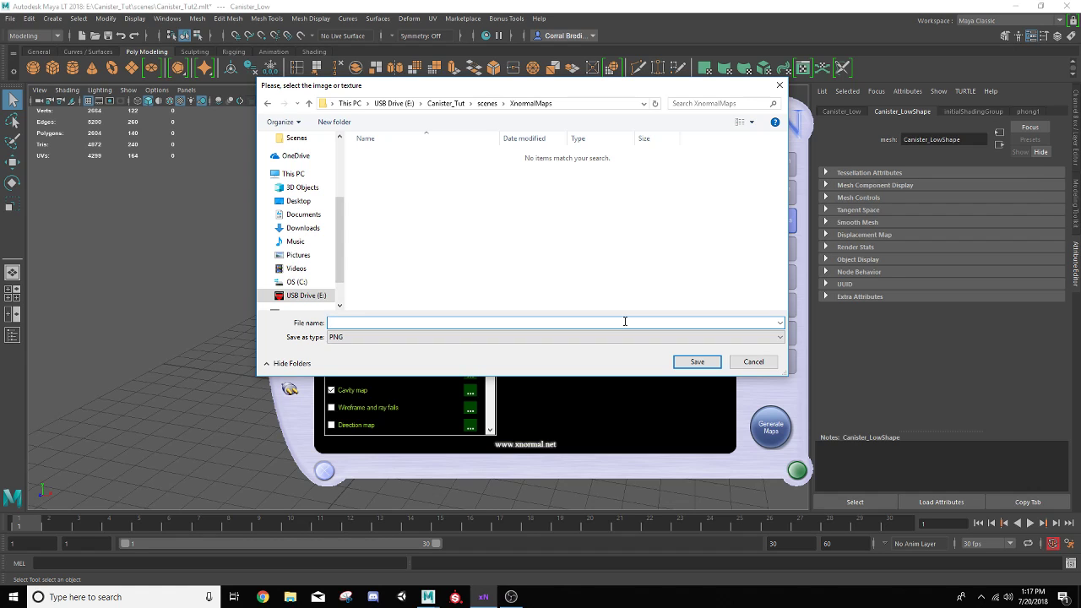
{"action": "type", "text": "r"}
{"action": "left_click", "coordinate": [708, 361]}
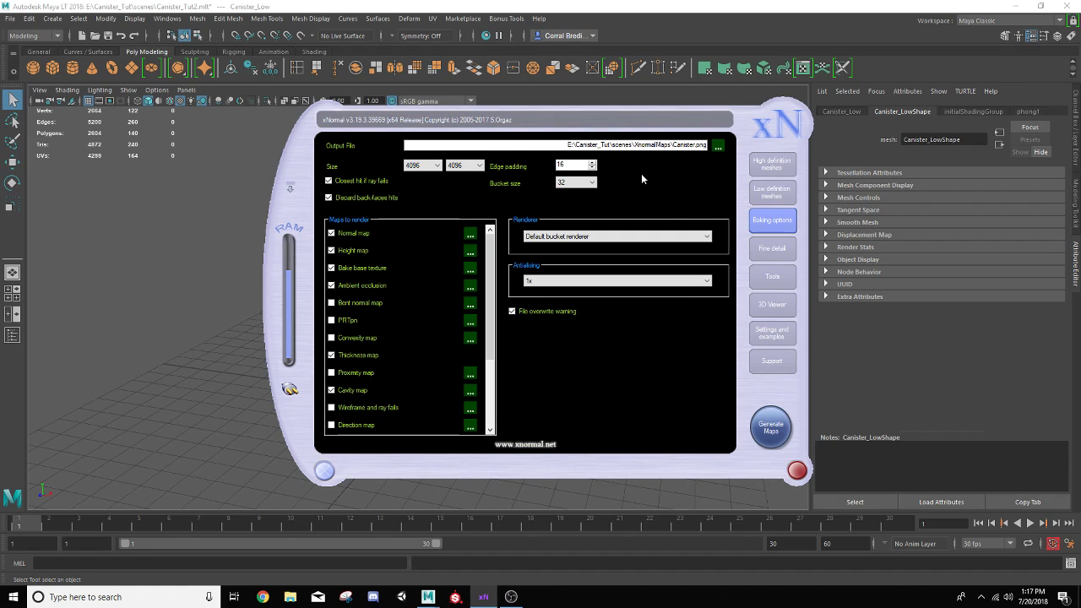
{"action": "left_click", "coordinate": [717, 149]}
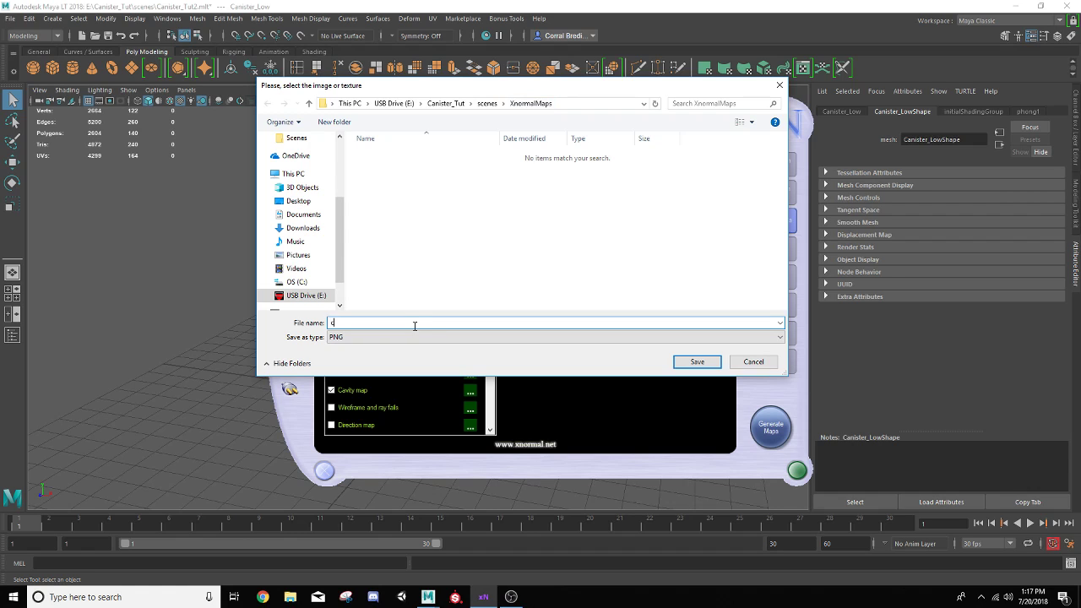
{"action": "type", "text": "r"}
Save output as canister.png, then compute Canister_Low's ray distances (0.066/0.055) and copy them
{"action": "left_click", "coordinate": [690, 359]}
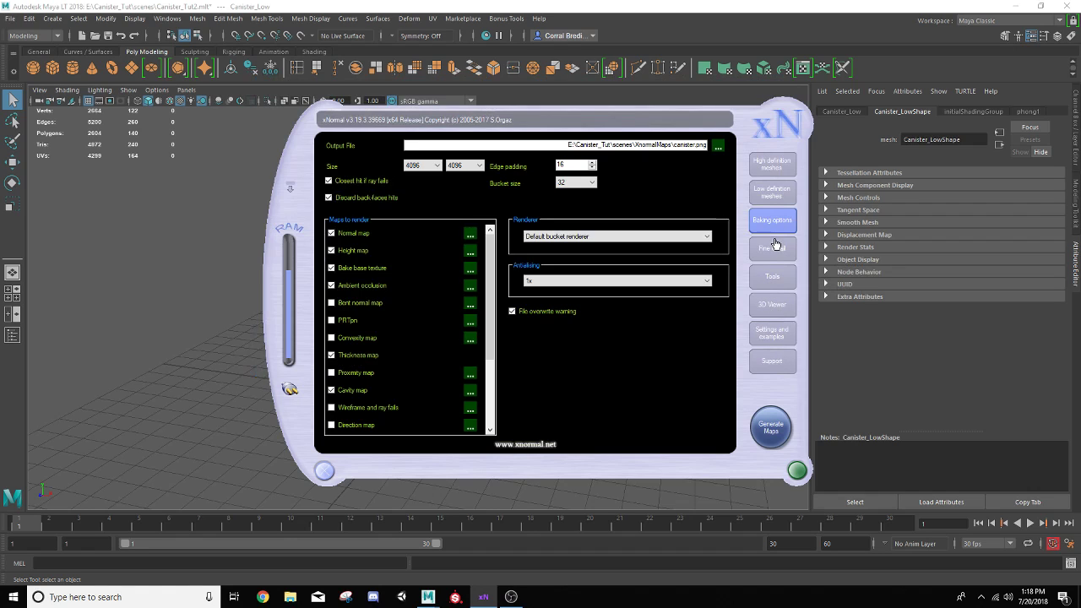
{"action": "left_click", "coordinate": [771, 278]}
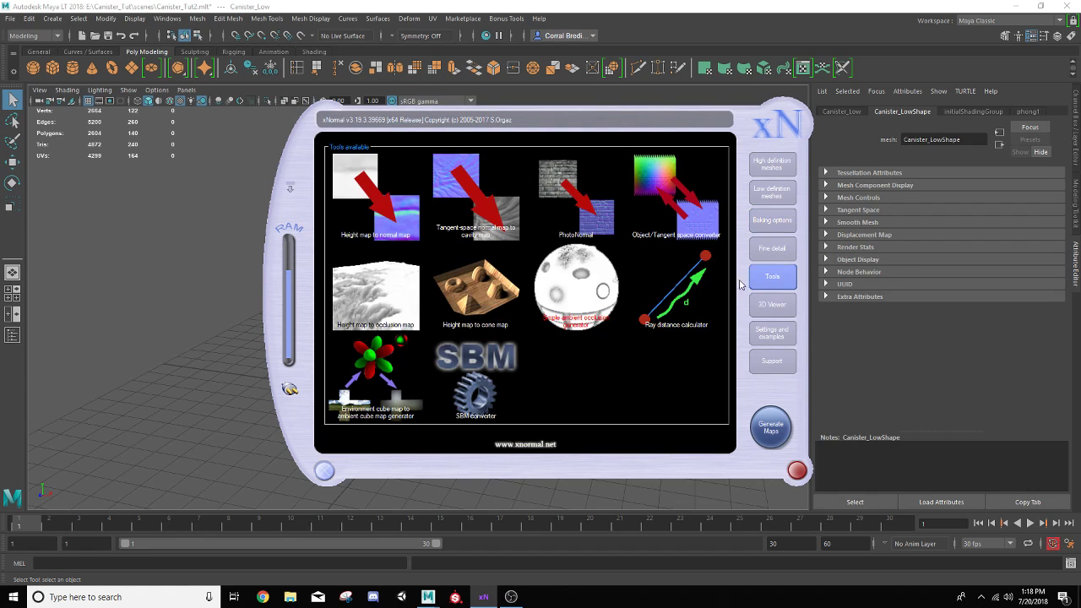
{"action": "left_click", "coordinate": [676, 311]}
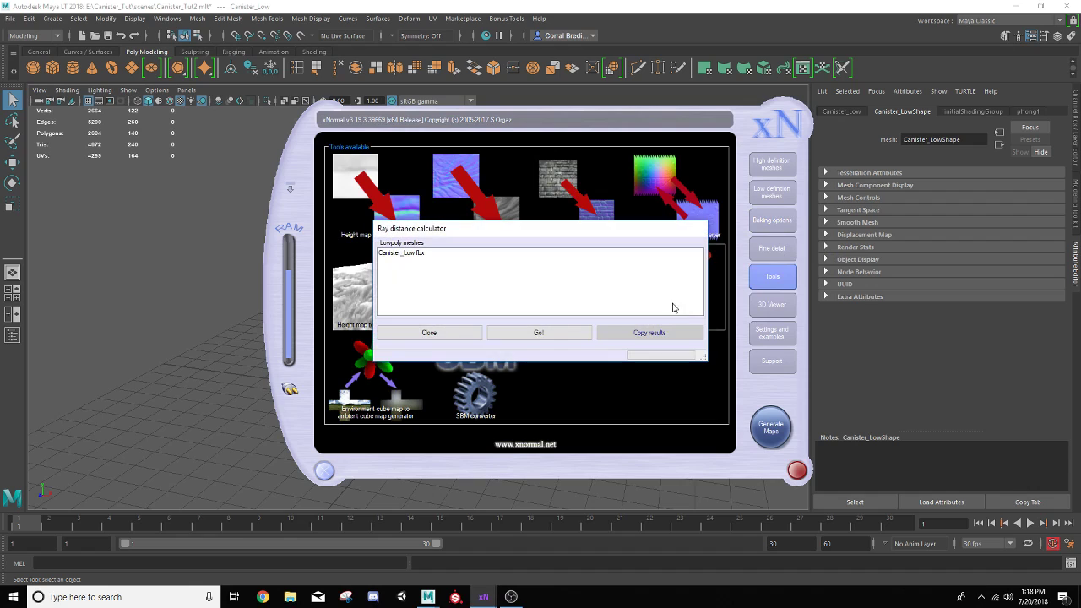
{"action": "left_click", "coordinate": [536, 335]}
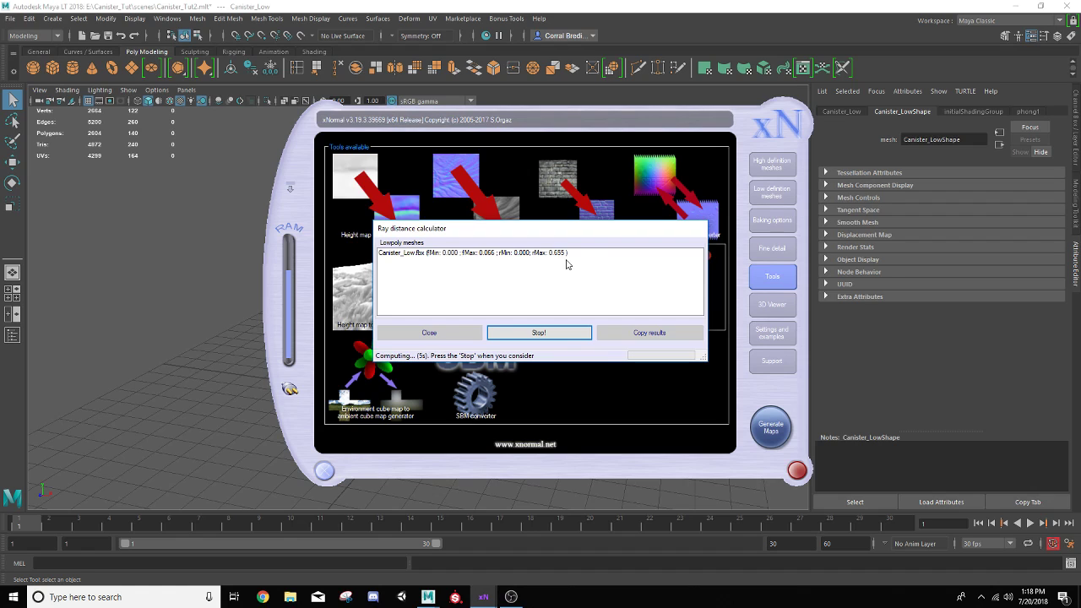
{"action": "left_click", "coordinate": [549, 341]}
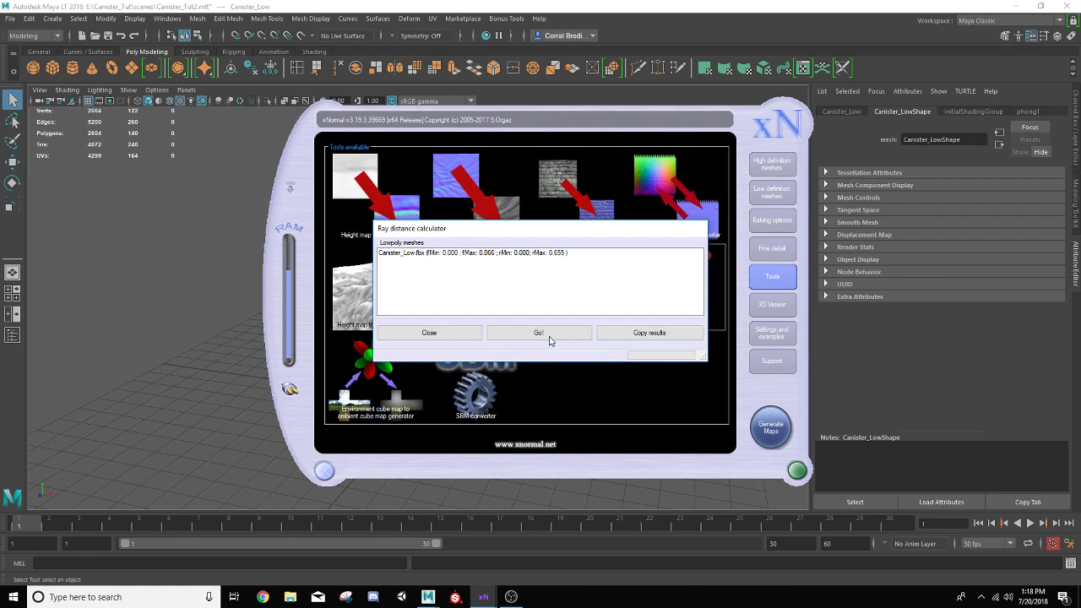
{"action": "left_click", "coordinate": [655, 335]}
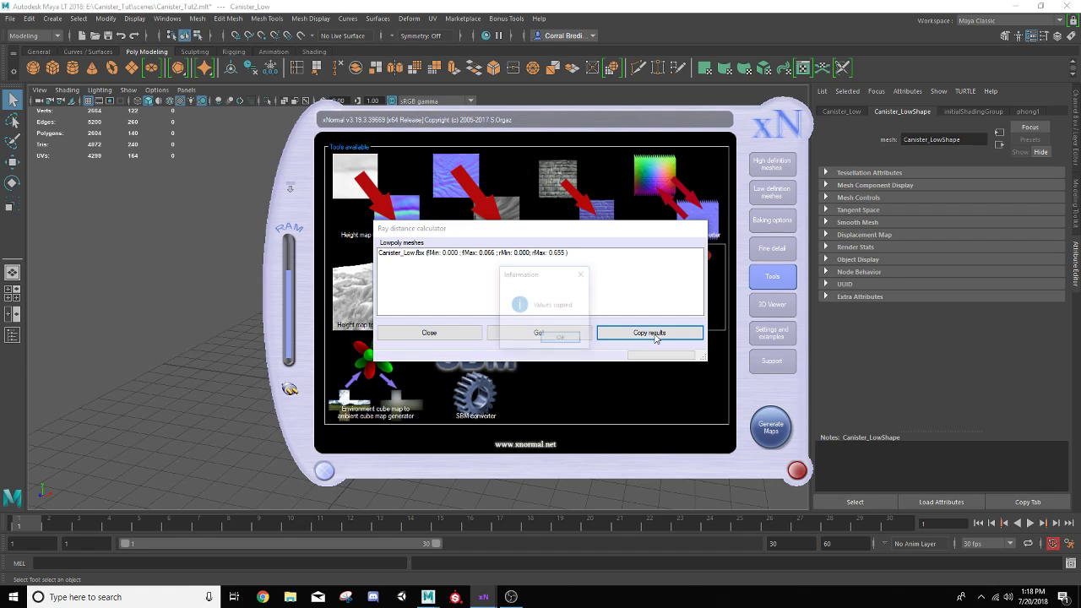
{"action": "left_click", "coordinate": [567, 339]}
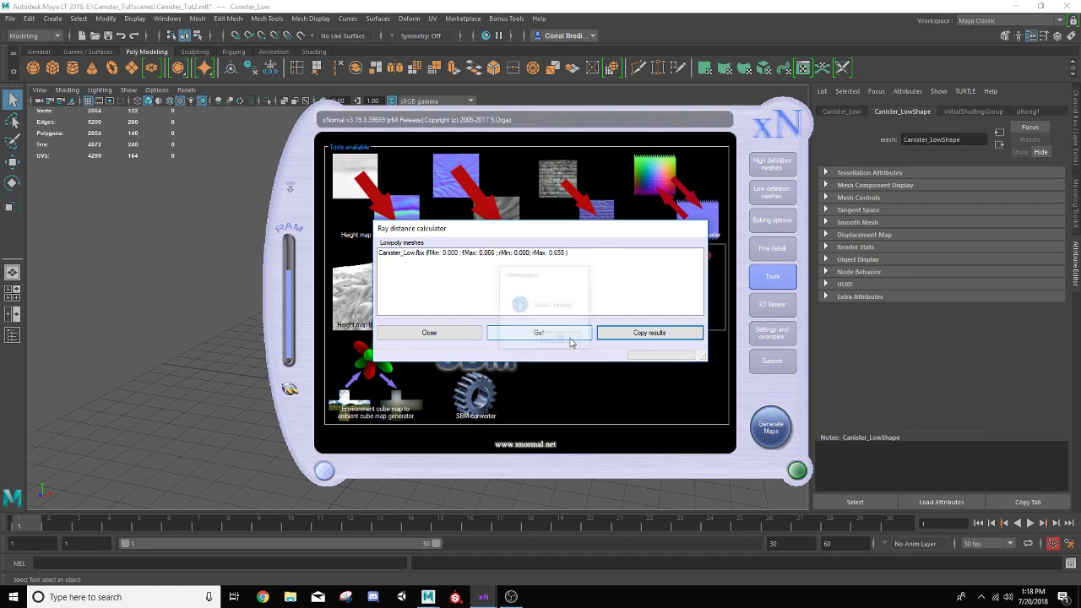
{"action": "left_click", "coordinate": [441, 336]}
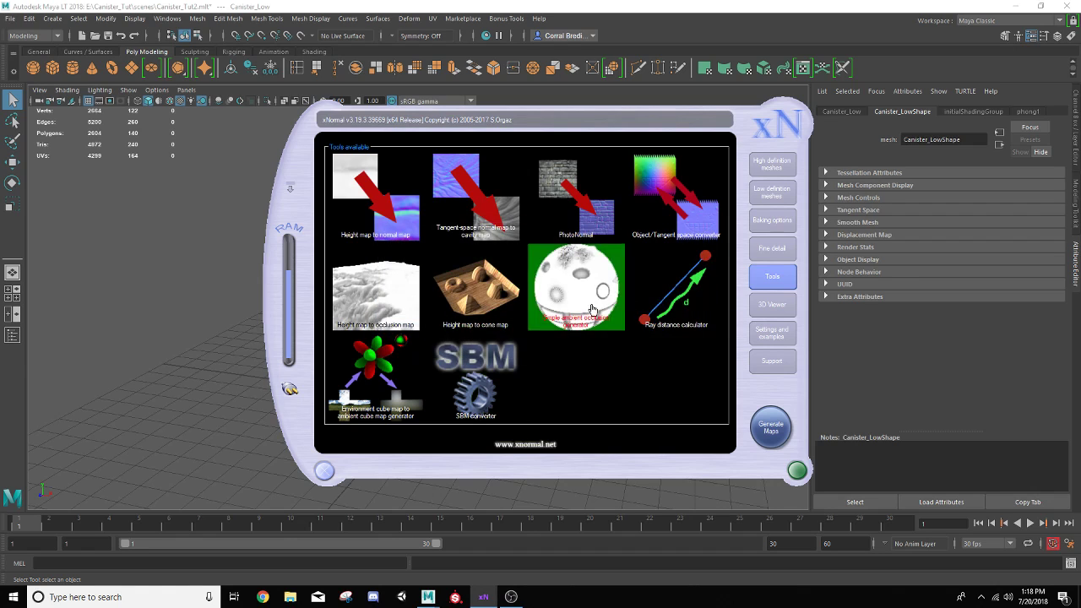
Review the low-poly mesh's ray distance values, then start generating the maps
{"action": "left_click", "coordinate": [770, 193]}
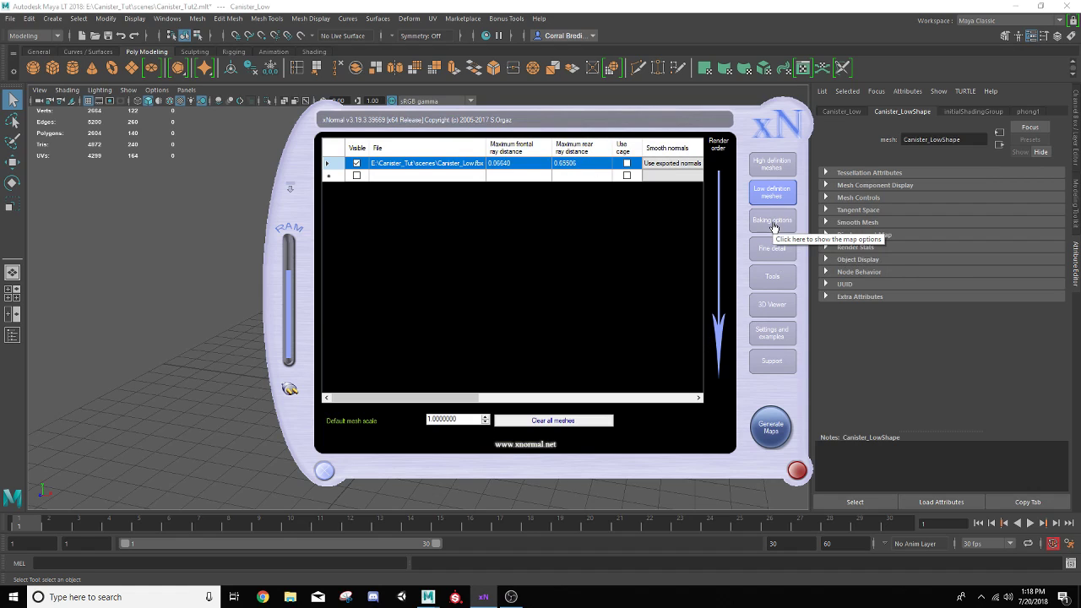
{"action": "left_click", "coordinate": [771, 428]}
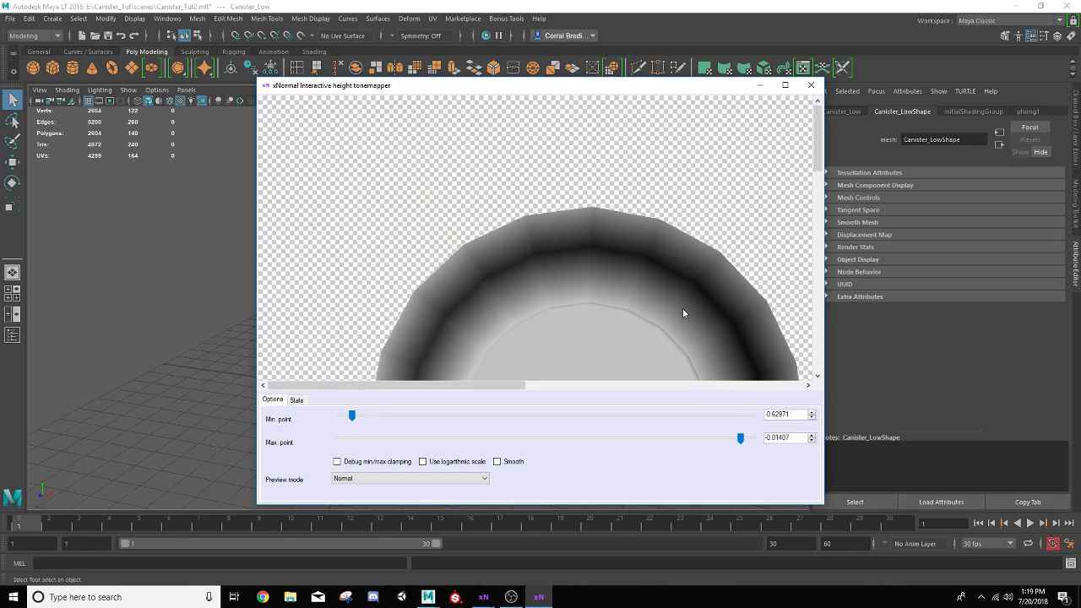
{"action": "left_click_drag", "start_coordinate": [817, 156], "coordinate": [808, 295]}
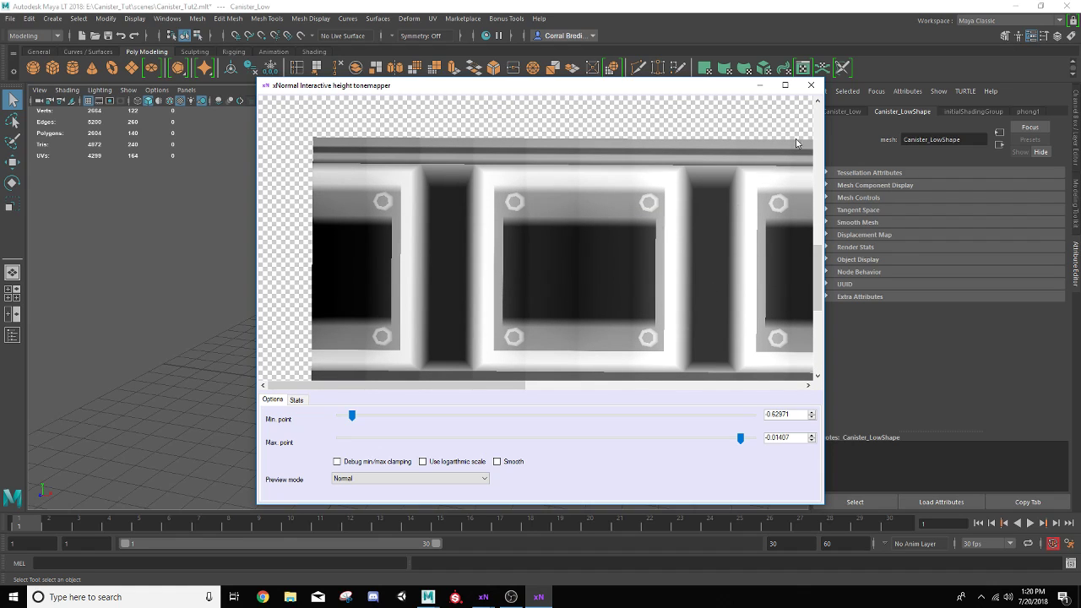
{"action": "left_click", "coordinate": [808, 90]}
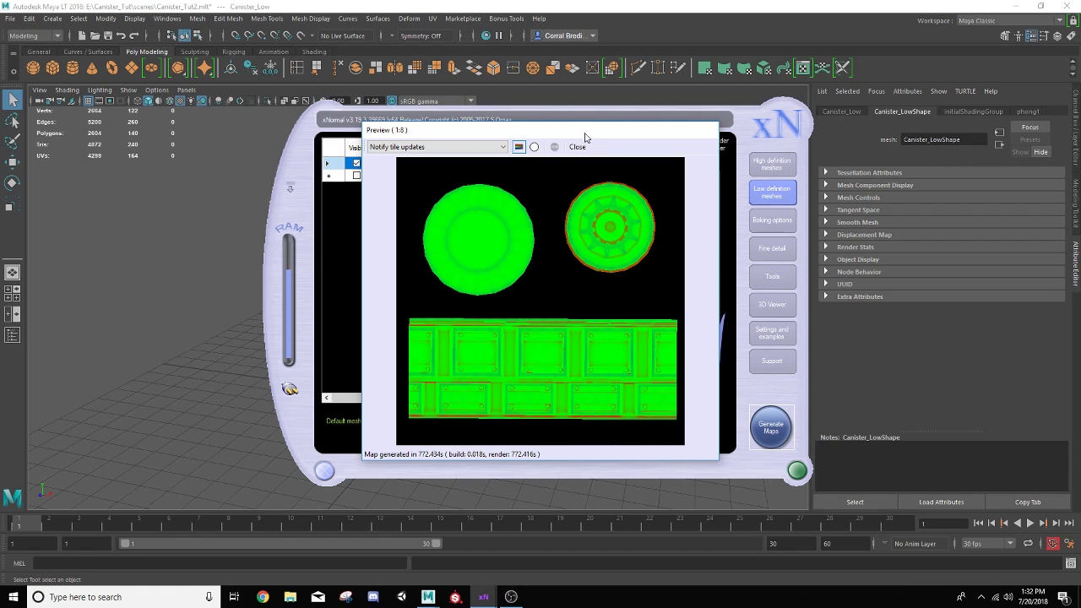
Move the finished bake preview aside and close it
{"action": "left_click_drag", "start_coordinate": [583, 132], "coordinate": [570, 131]}
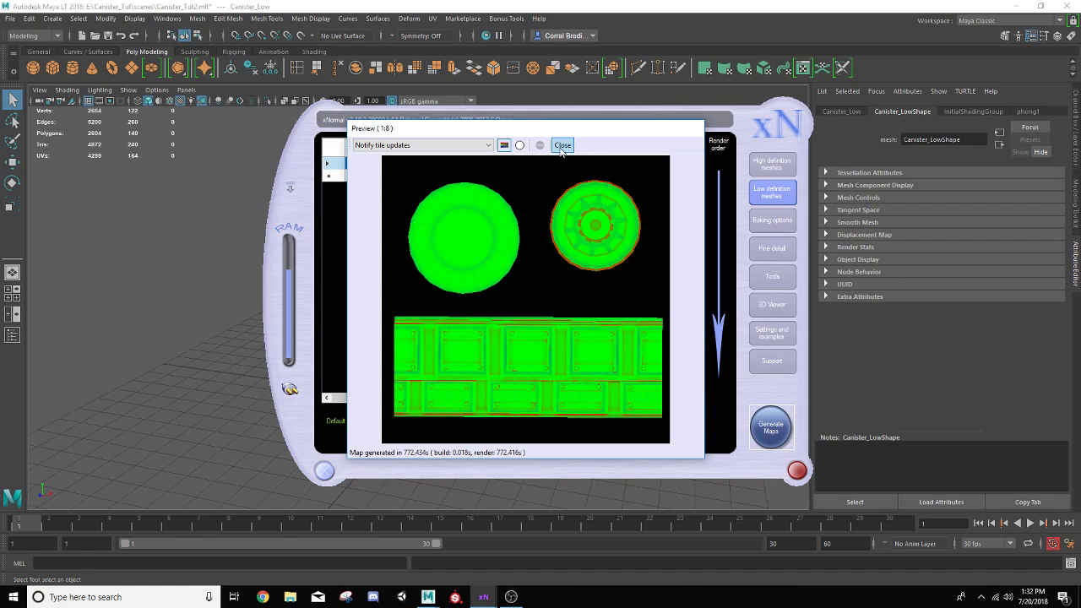
{"action": "left_click", "coordinate": [562, 145]}
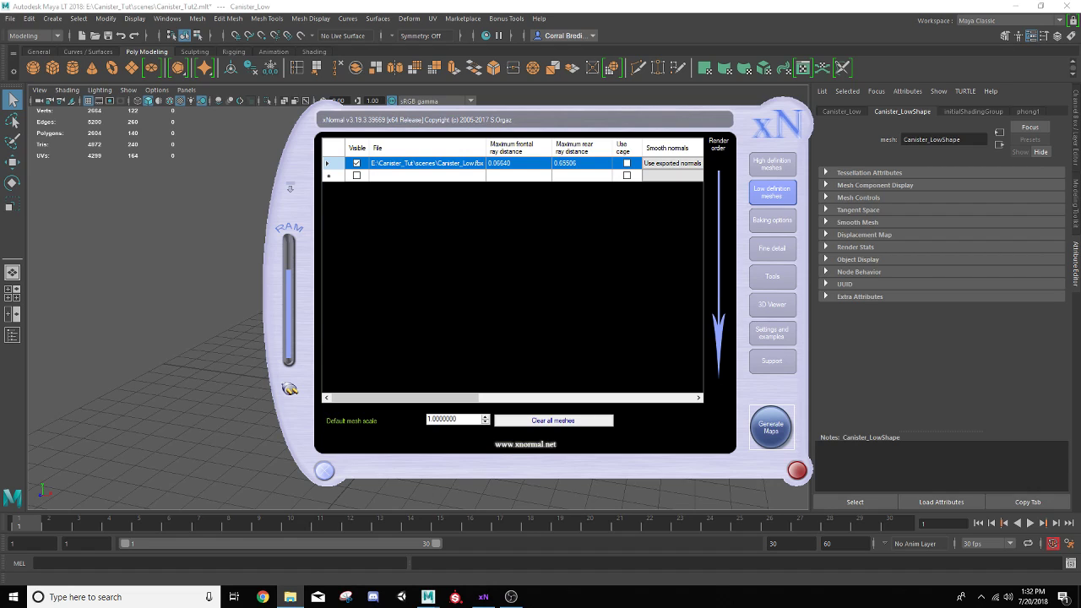
Drag the File Explorer window showing the Canister_Tut folder over xNormal
{"action": "left_click_drag", "start_coordinate": [1080, 236], "coordinate": [373, 84]}
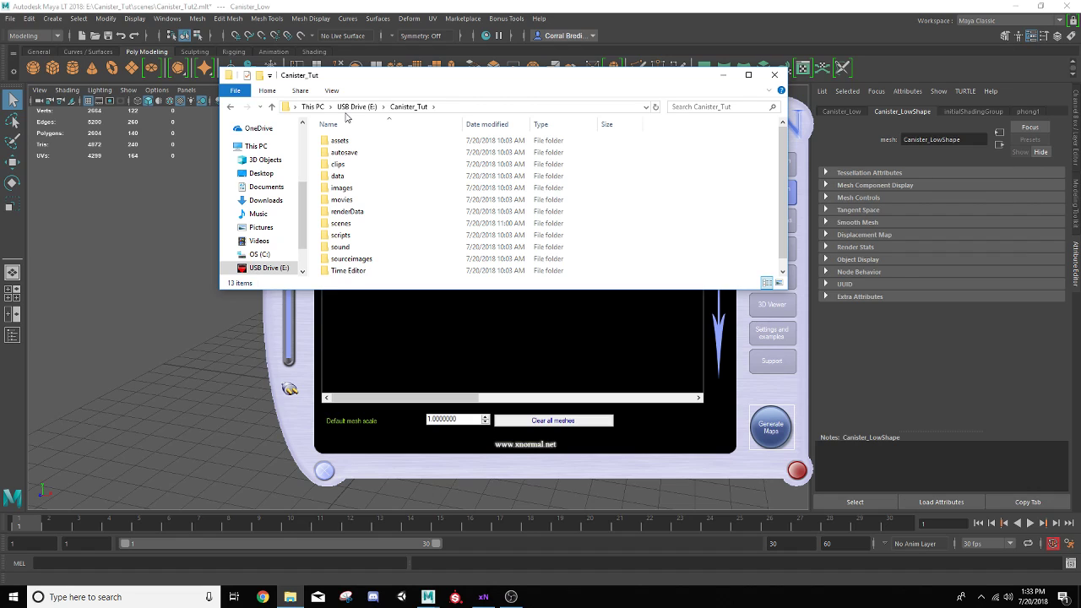
Browse into scenes > XnormalMaps to view the seven baked canister PNG maps
{"action": "double_click", "coordinate": [340, 222]}
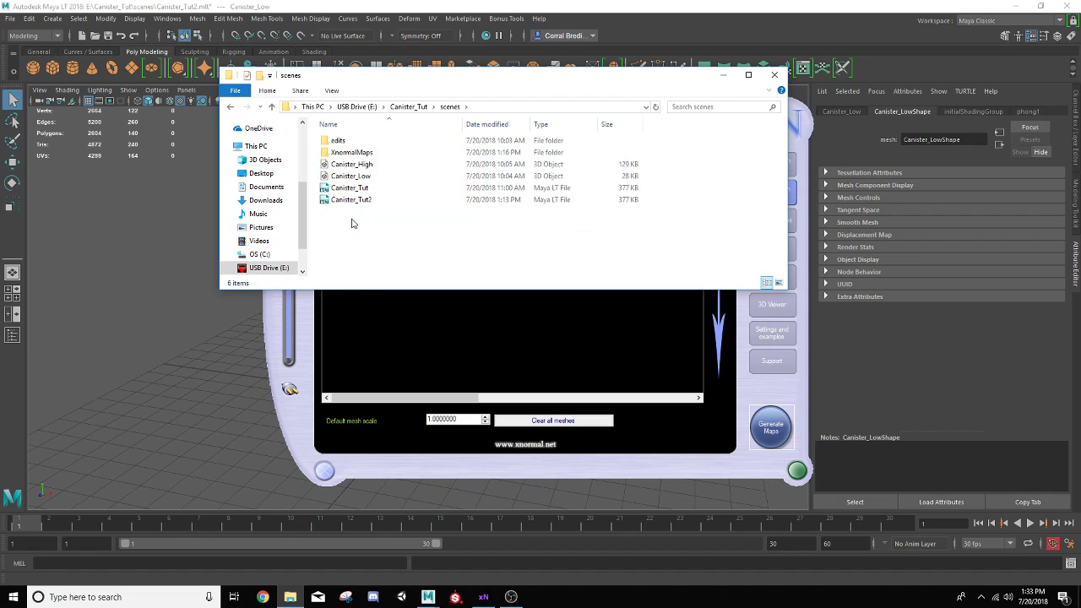
{"action": "left_click", "coordinate": [363, 155]}
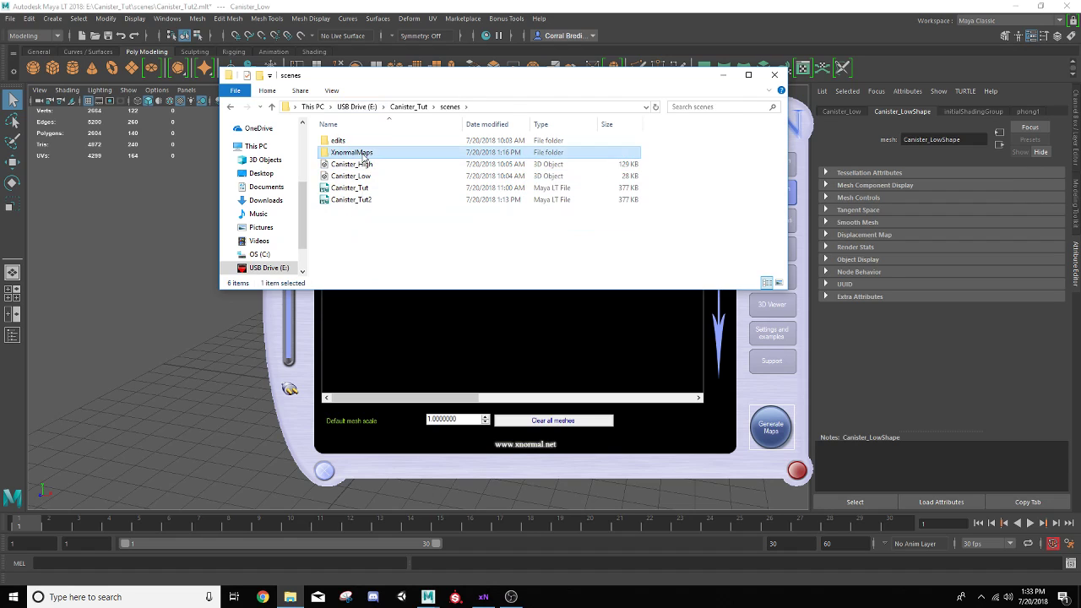
{"action": "double_click", "coordinate": [363, 156]}
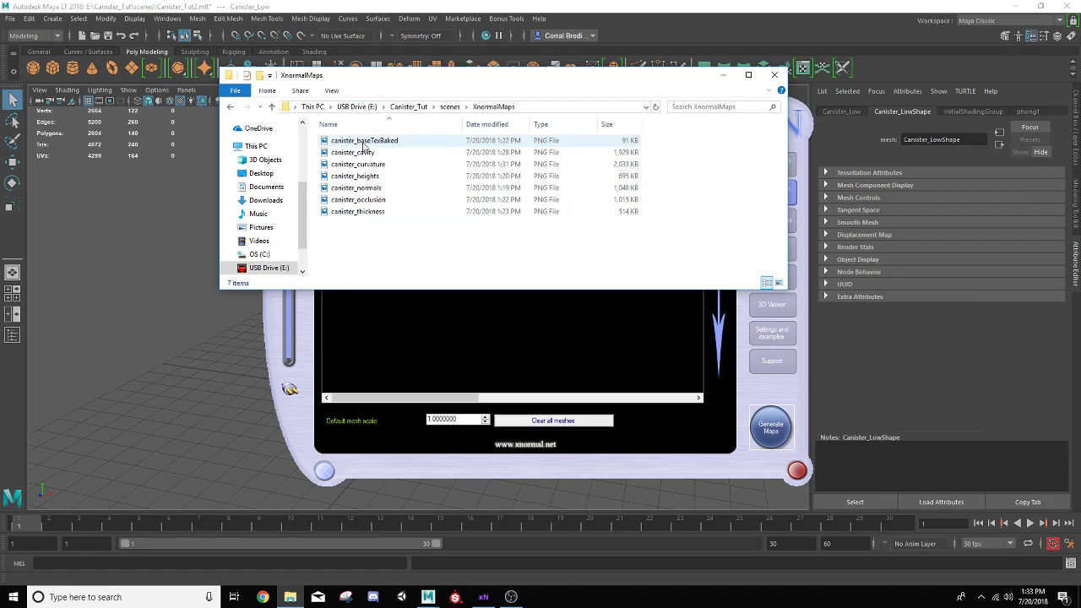